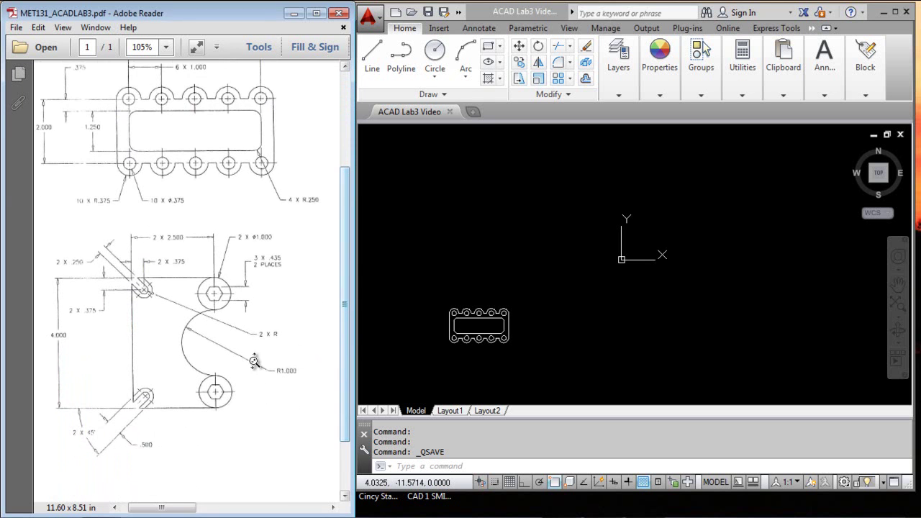
- Scroll the Lab 3 PDF right to bring the triangular plate reference into view
{"action": "left_click_drag", "start_coordinate": [192, 508], "coordinate": [244, 509]}
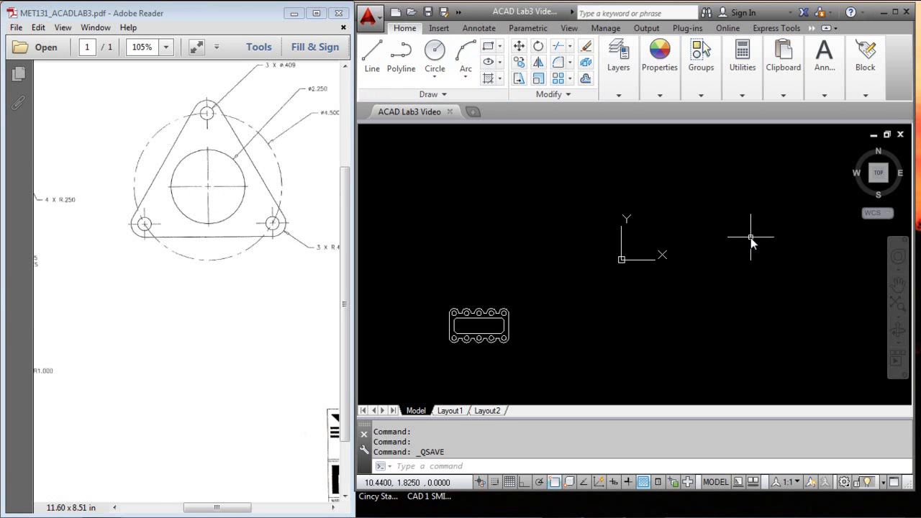
- Draw a circle centred at 0,0 with a 2.25 diameter
{"action": "left_click", "coordinate": [435, 54]}
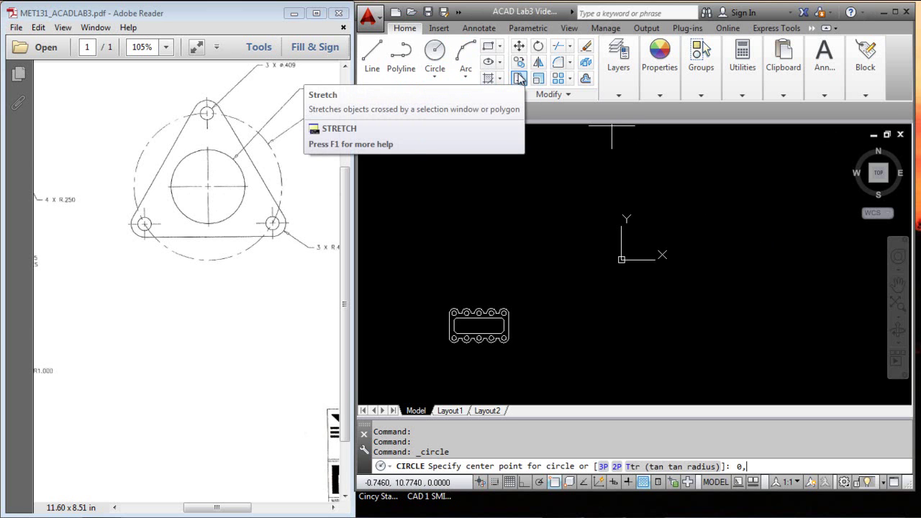
{"action": "type", "text": "0,0"}
{"action": "key", "text": "Return"}
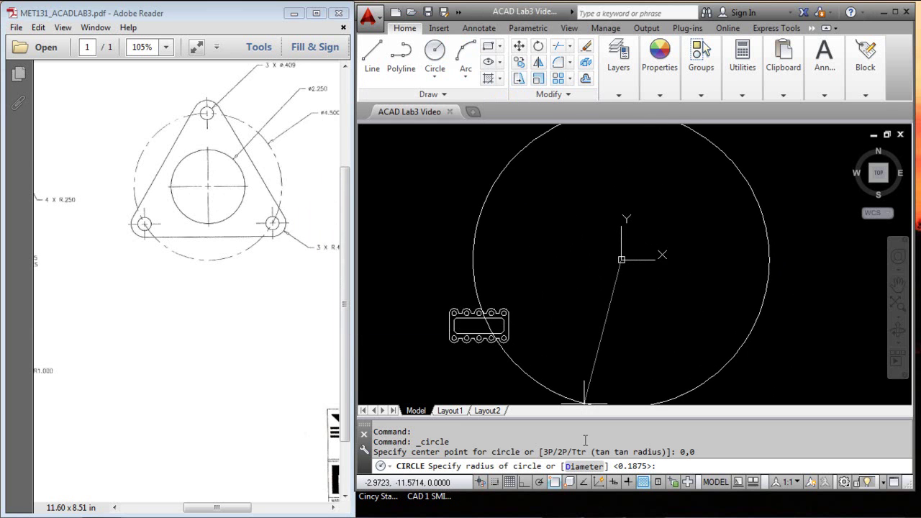
{"action": "left_click", "coordinate": [584, 466]}
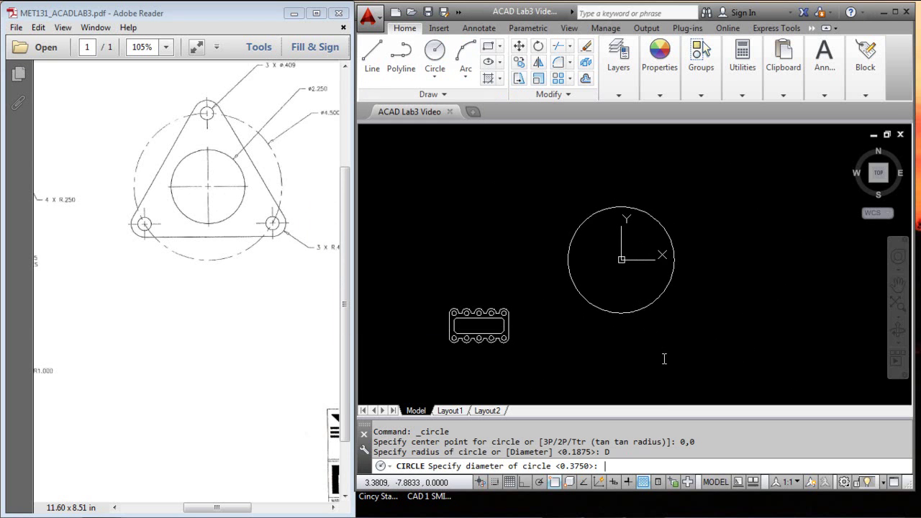
{"action": "type", "text": "2.25"}
{"action": "key", "text": "Return"}
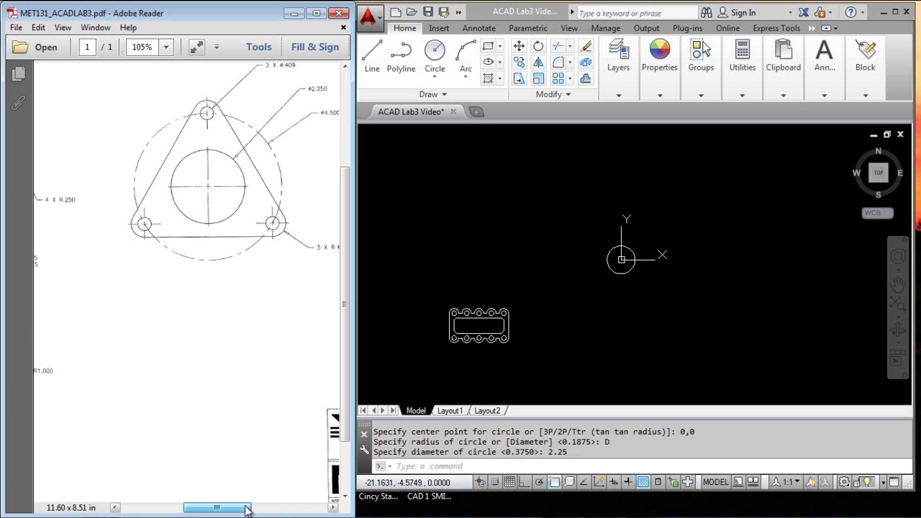
{"action": "left_click_drag", "start_coordinate": [247, 505], "coordinate": [255, 506]}
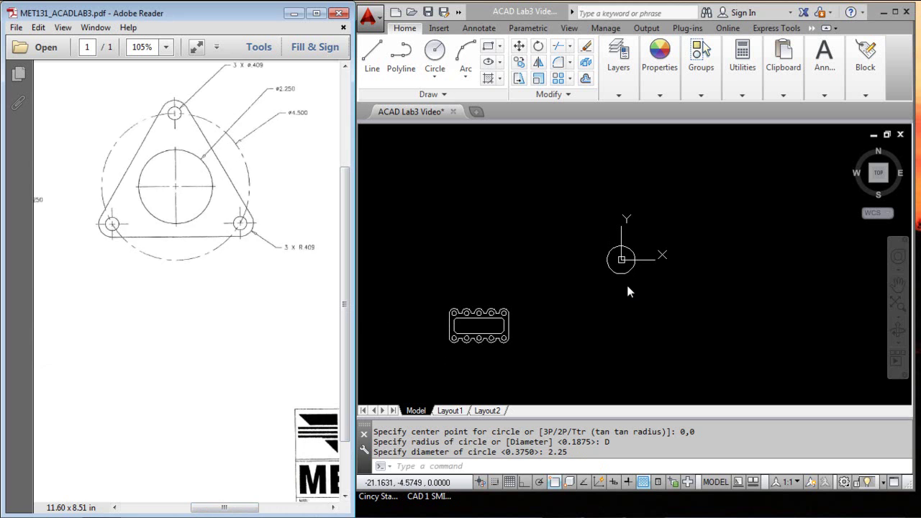
{"action": "scroll", "coordinate": [625, 282], "scroll_direction": "up", "scroll_amount": 2, "text": "ctrl"}
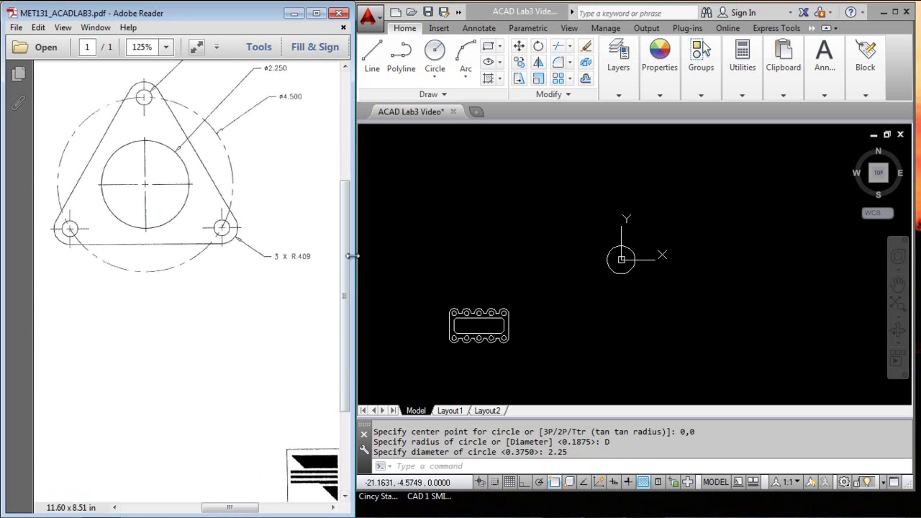
{"action": "scroll", "coordinate": [284, 288], "scroll_direction": "up", "scroll_amount": 1, "text": "ctrl"}
{"action": "scroll", "coordinate": [281, 285], "scroll_direction": "down", "scroll_amount": 2, "text": "ctrl"}
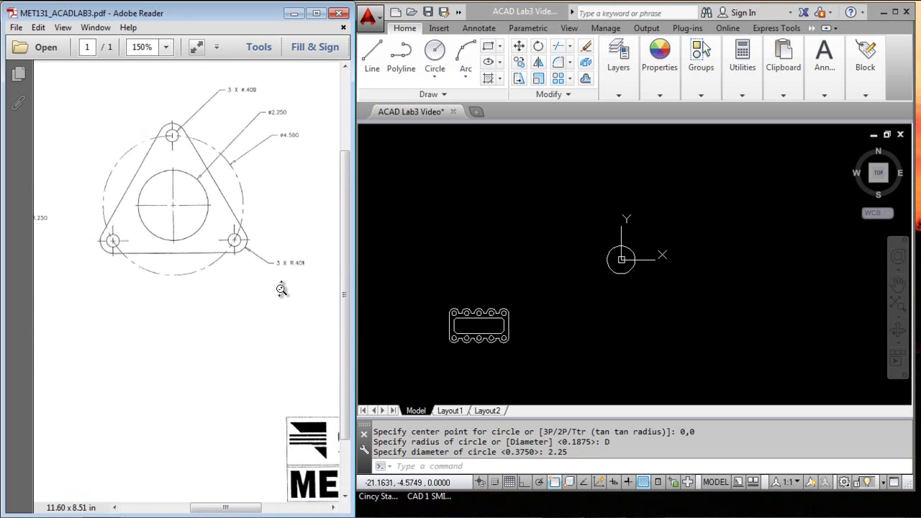
{"action": "scroll", "coordinate": [651, 296], "scroll_direction": "up", "scroll_amount": 4}
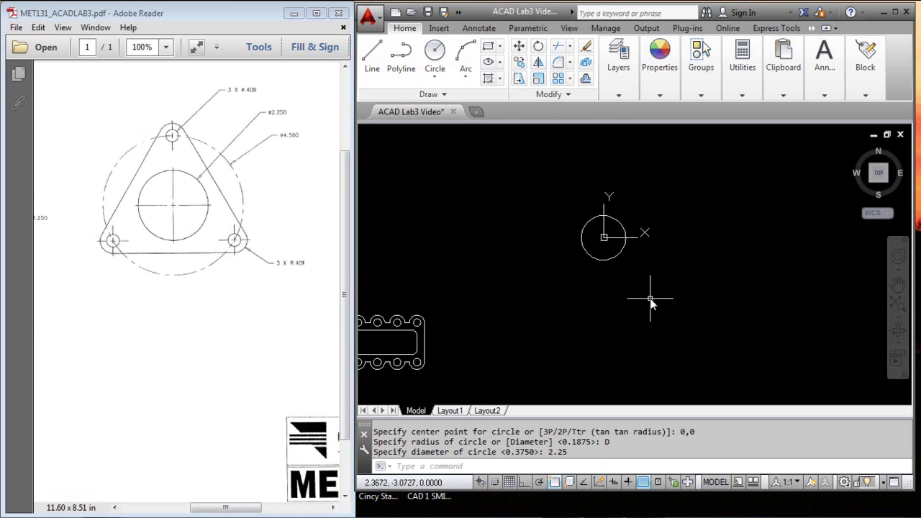
{"action": "middle_click_drag", "start_coordinate": [641, 276], "coordinate": [661, 342]}
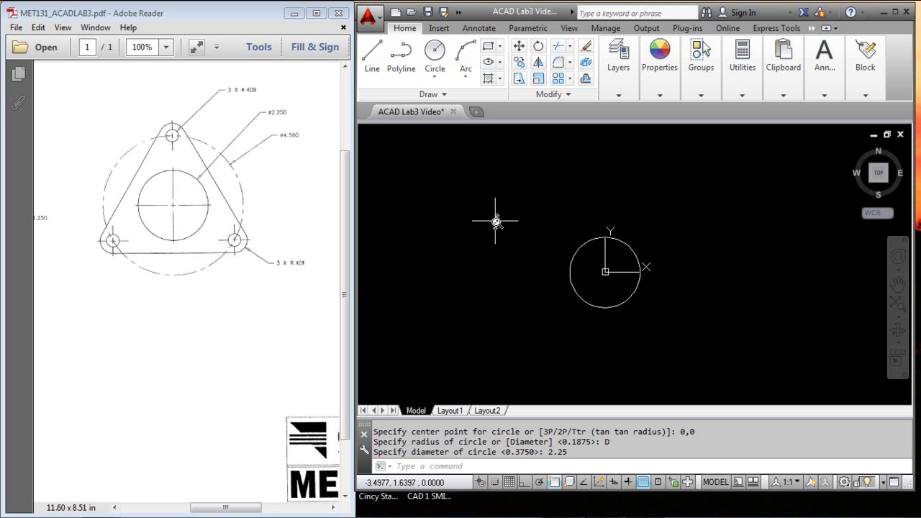
- Draw a 0.409-radius circle centred at 0,2.25 for the top bolt hole
{"action": "key", "text": "Return"}
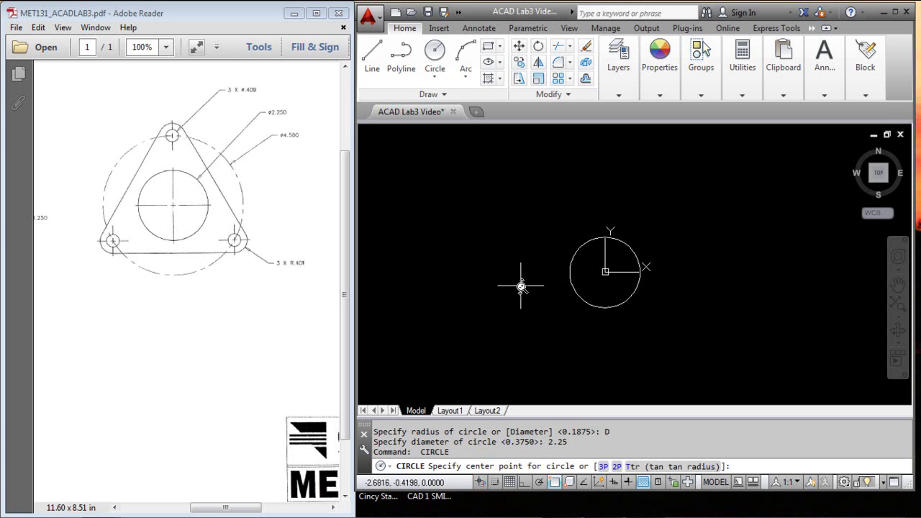
{"action": "left_click", "coordinate": [557, 265]}
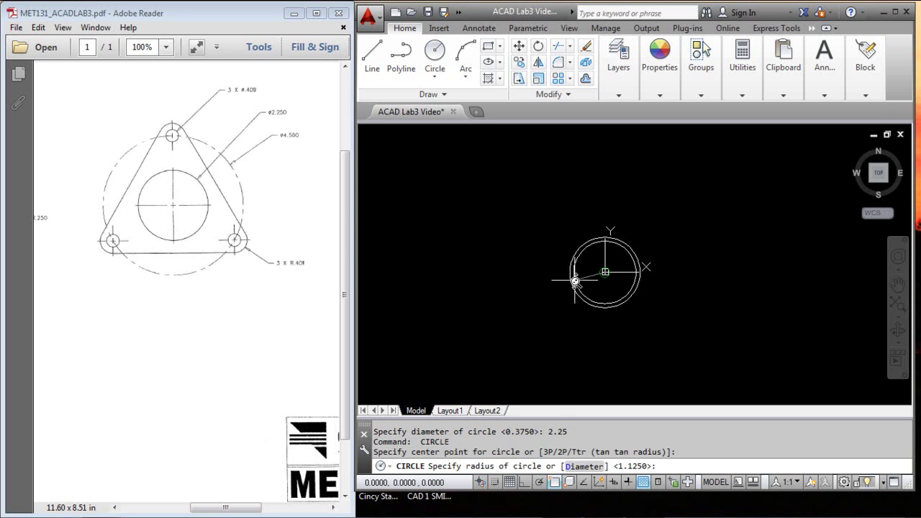
{"action": "key", "text": "Escape"}
{"action": "key", "text": "Return"}
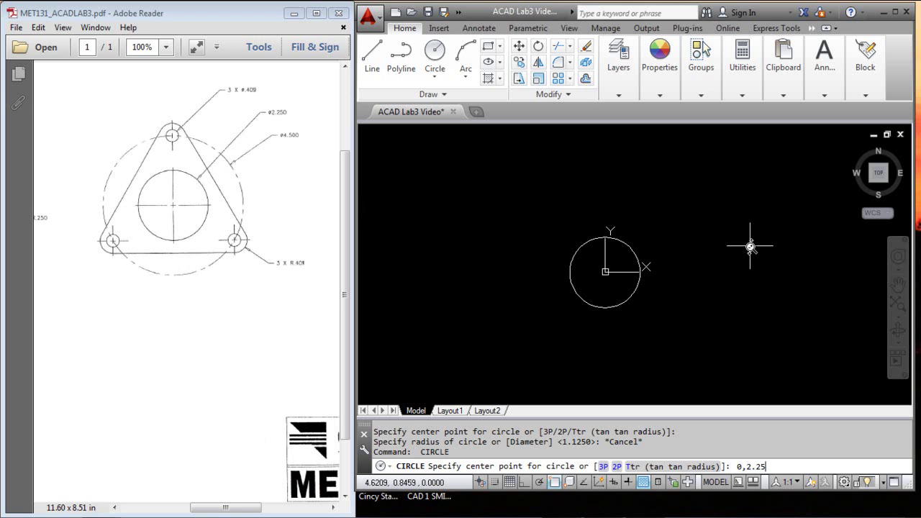
{"action": "key", "text": "Return"}
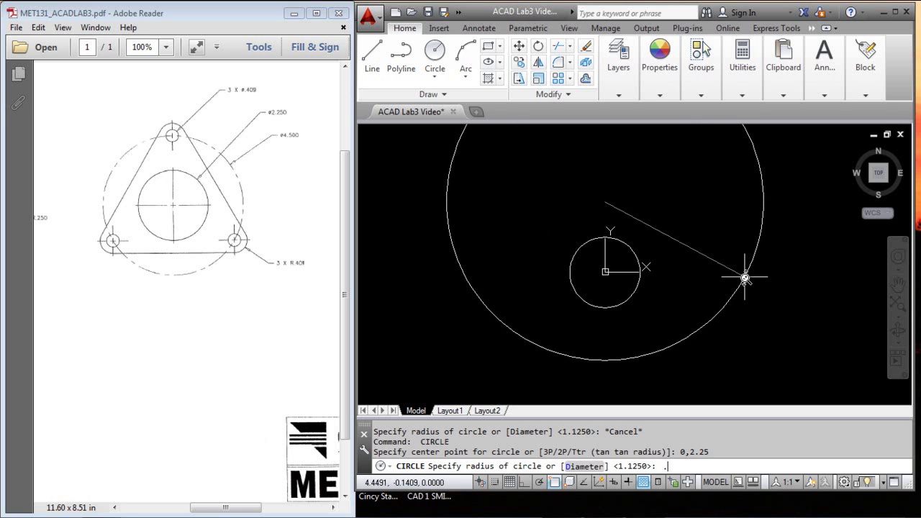
{"action": "key", "text": "Return"}
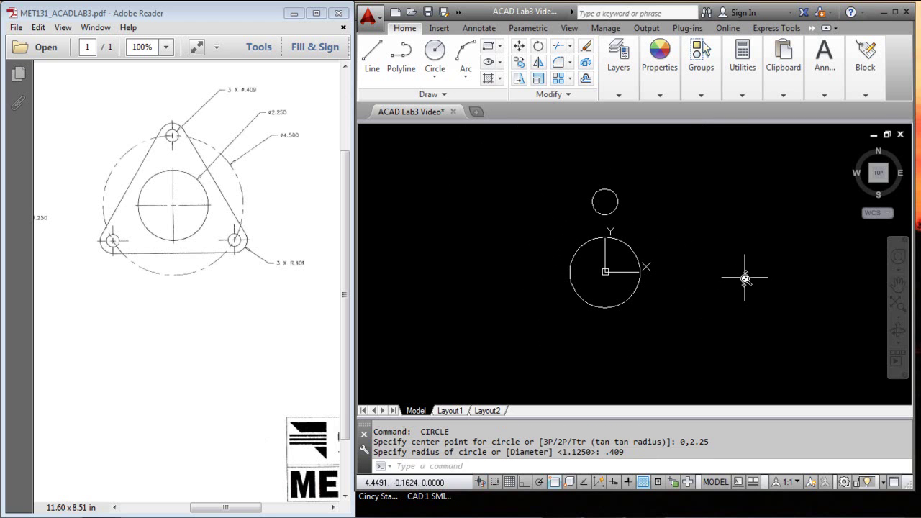
- Add a concentric 0.409-diameter circle inside the top bolt hole
{"action": "key", "text": "Return"}
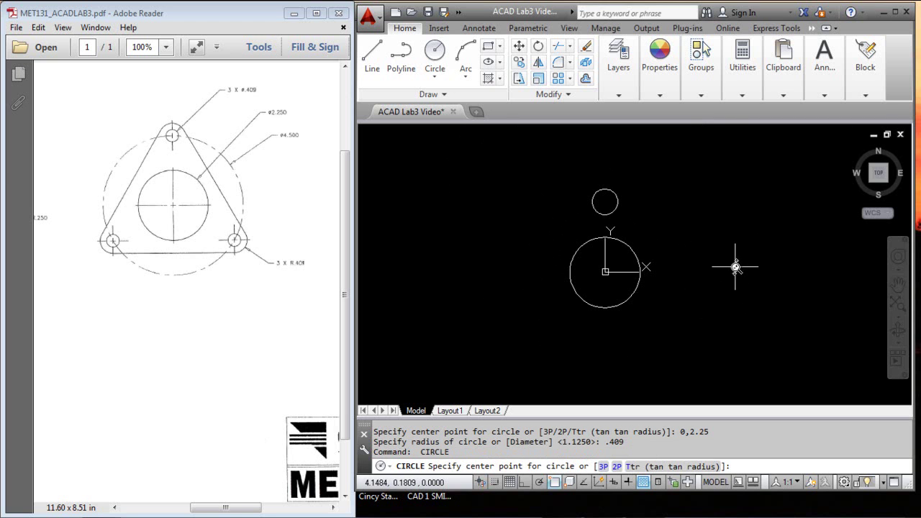
{"action": "left_click", "coordinate": [607, 201]}
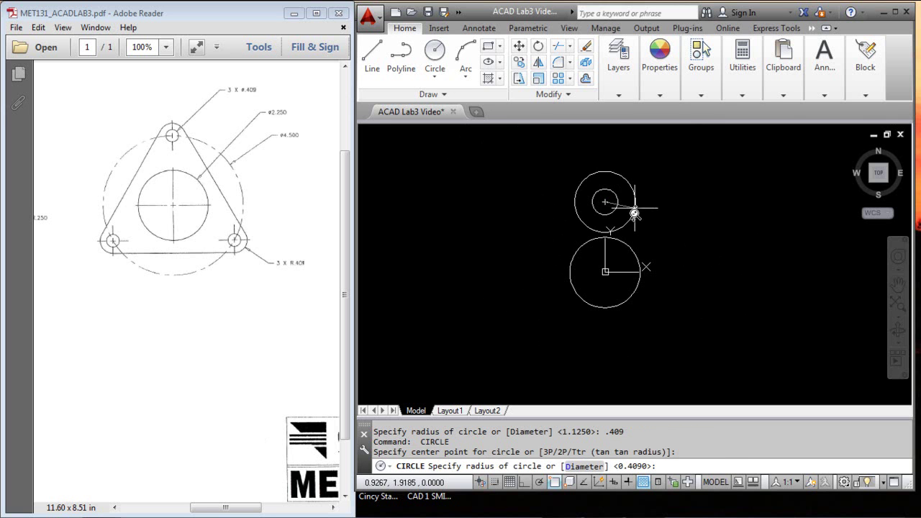
{"action": "left_click", "coordinate": [590, 466]}
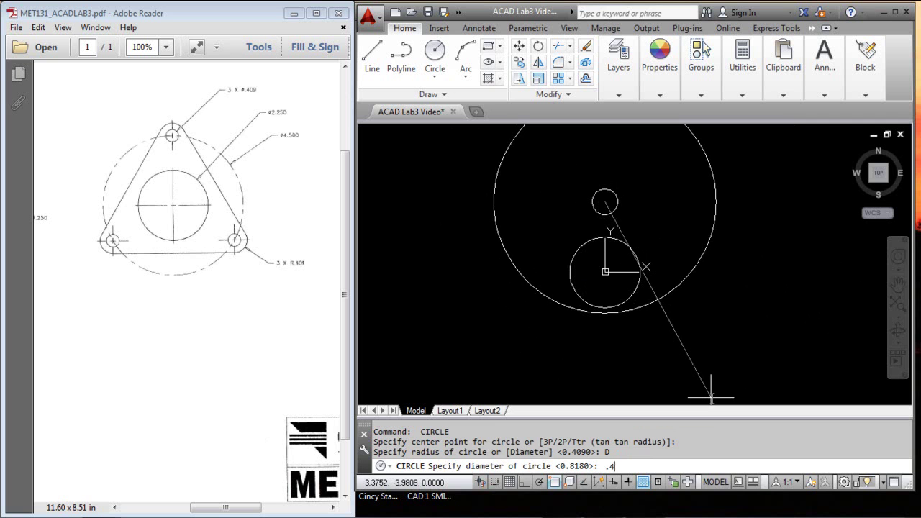
{"action": "key", "text": "Return"}
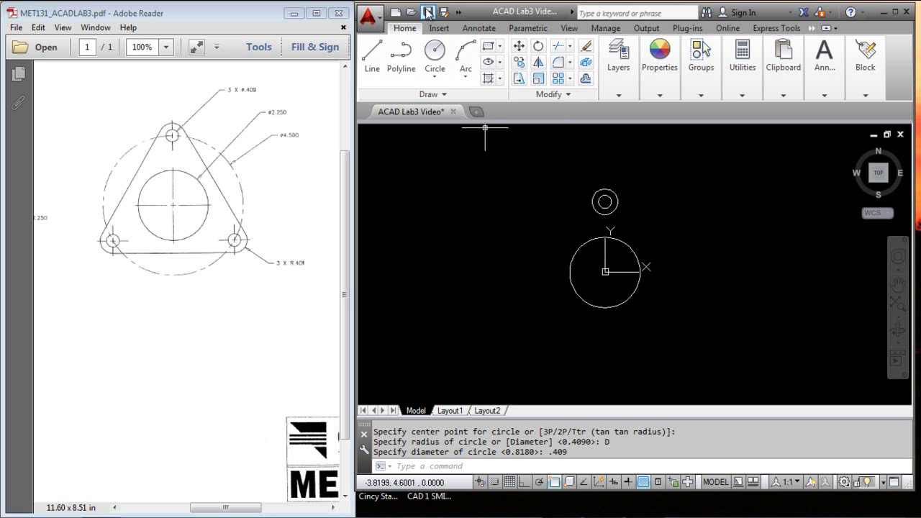
- Save, then polar-array the top hole pair into 3 items about the central circle's centre
{"action": "left_click", "coordinate": [427, 13]}
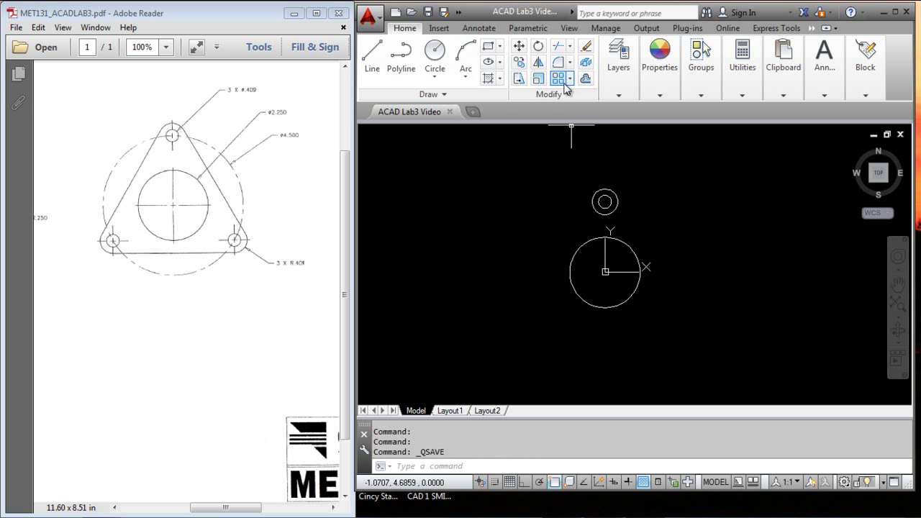
{"action": "left_click", "coordinate": [569, 79]}
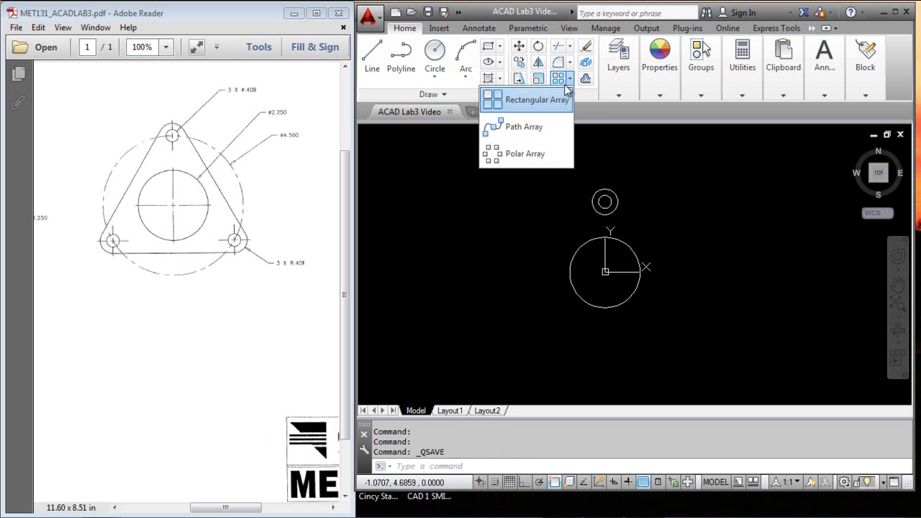
{"action": "left_click", "coordinate": [533, 154]}
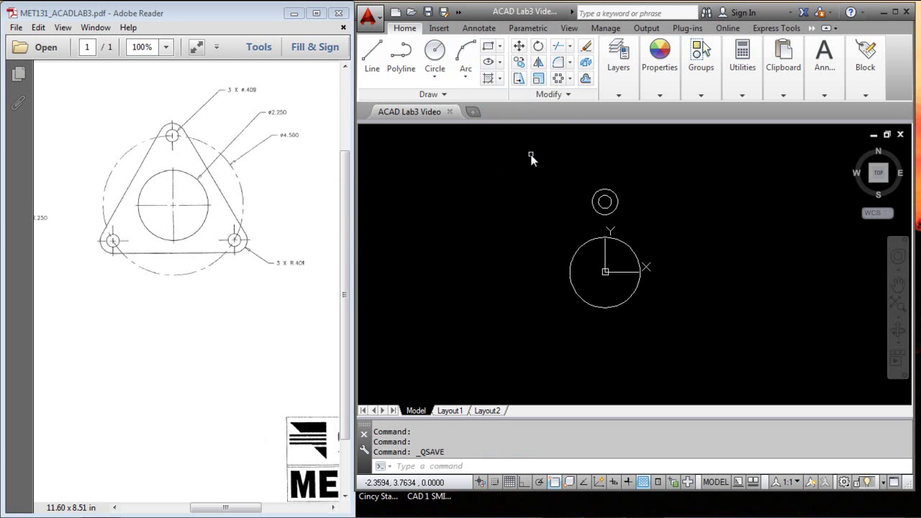
{"action": "left_click", "coordinate": [612, 192]}
{"action": "left_click", "coordinate": [610, 197]}
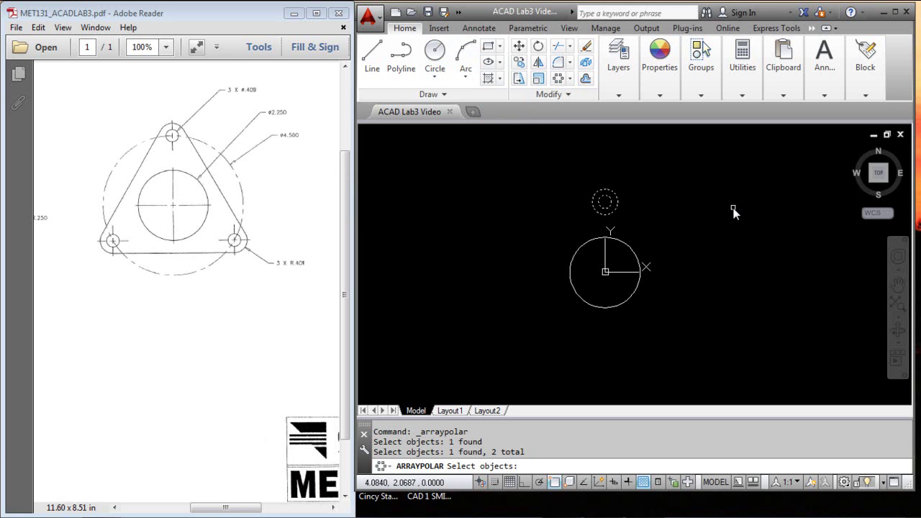
{"action": "key", "text": "Return"}
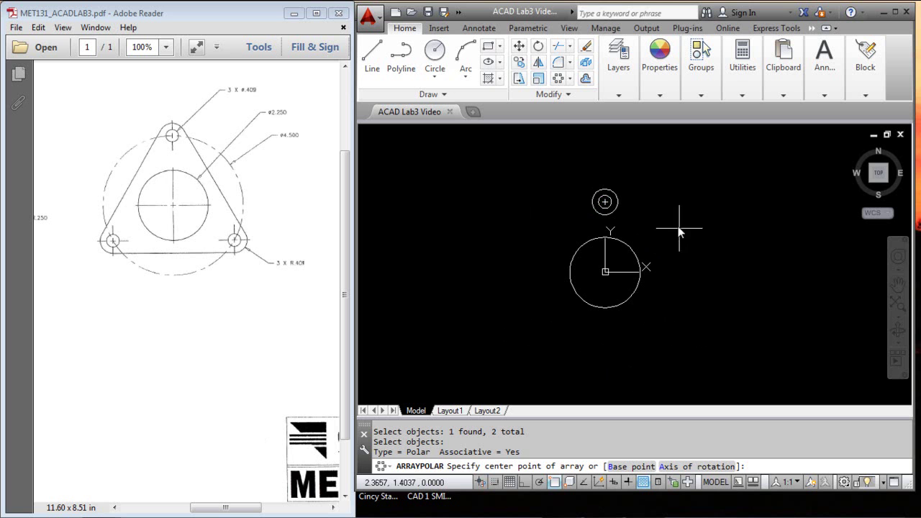
{"action": "left_click", "coordinate": [633, 293]}
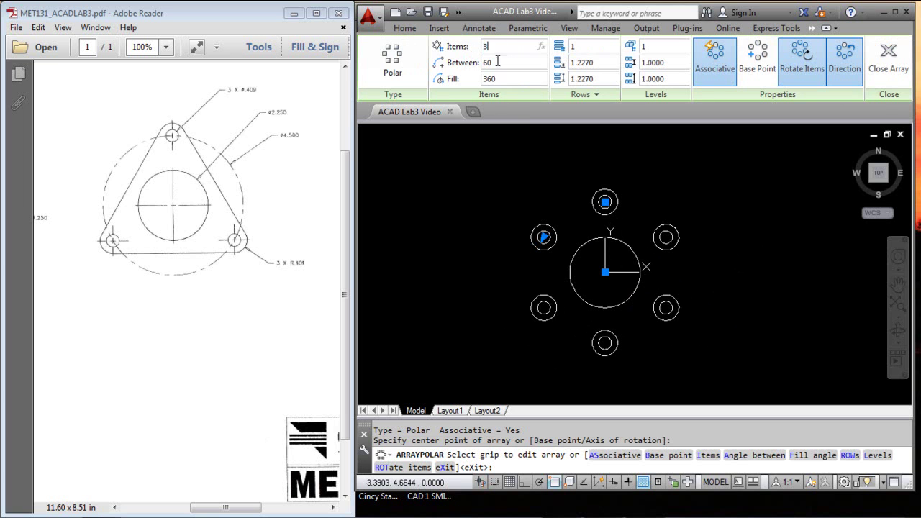
{"action": "key", "text": "Return"}
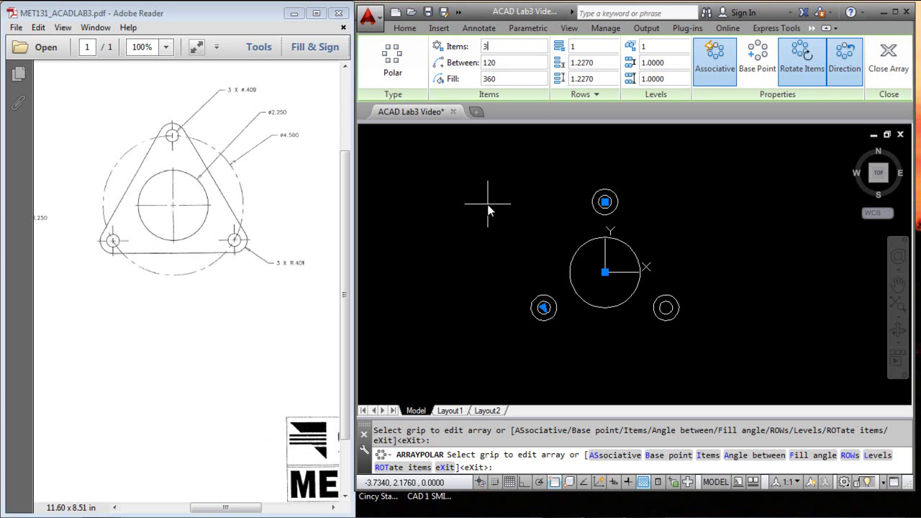
{"action": "key", "text": "Return"}
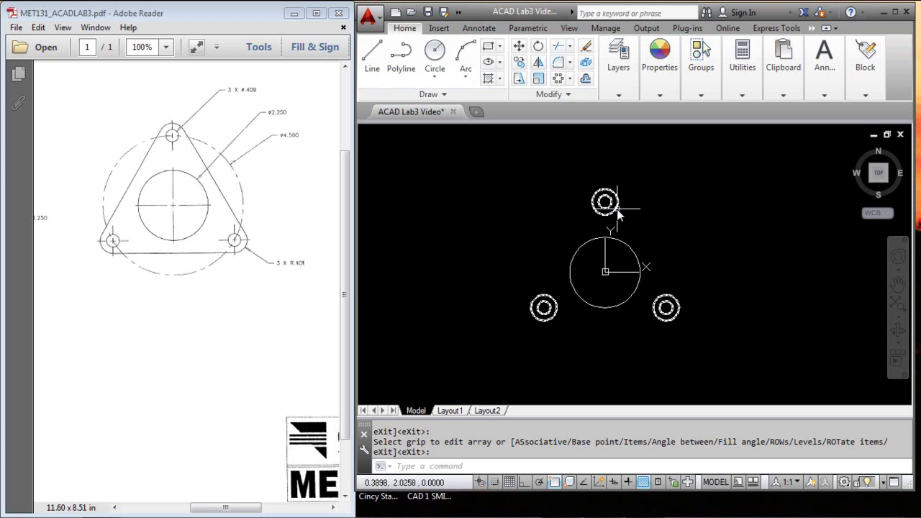
- Draw a line tangent to the top and lower-left bolt-hole circles using Tangent snap overrides
{"action": "mouse_move", "coordinate": [617, 213]}
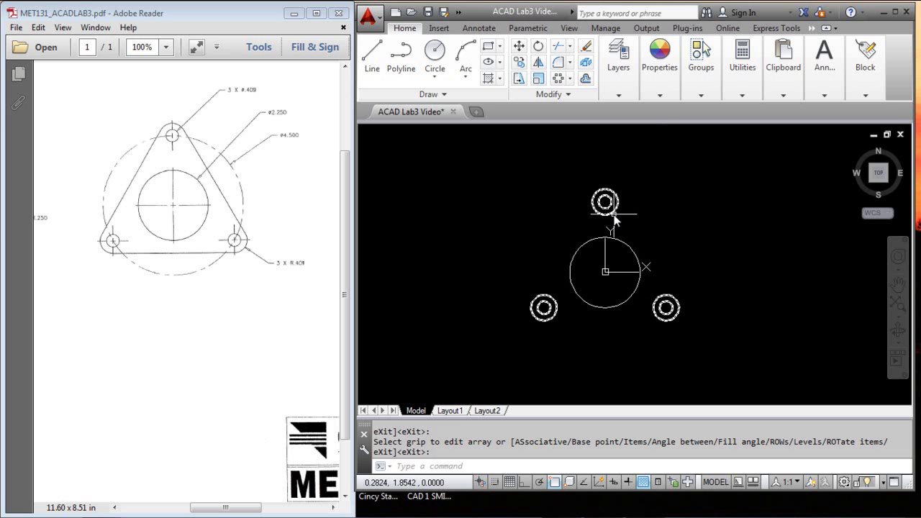
{"action": "left_click", "coordinate": [374, 58]}
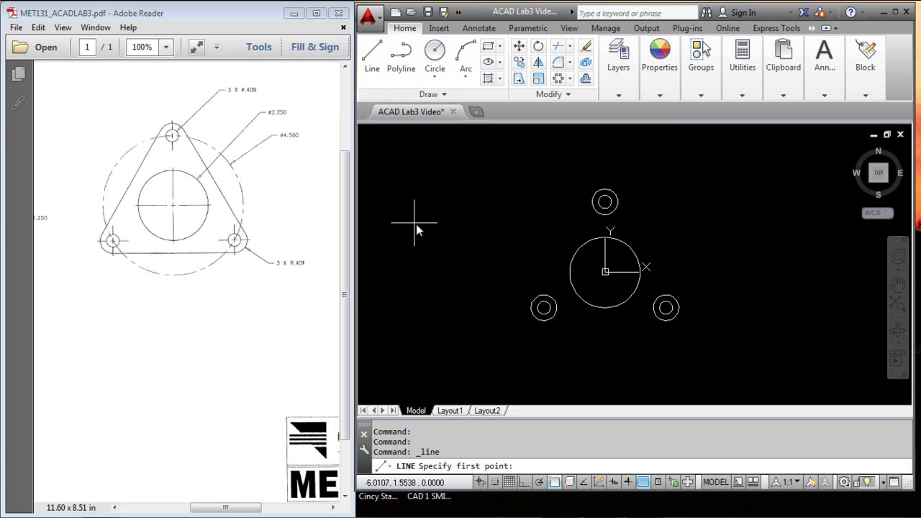
{"action": "right_click", "coordinate": [470, 190], "text": "shift"}
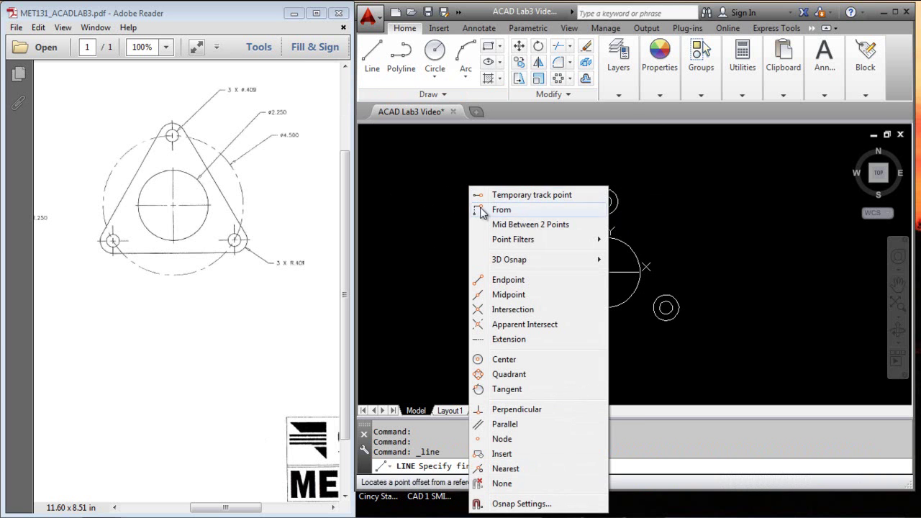
{"action": "left_click", "coordinate": [517, 389]}
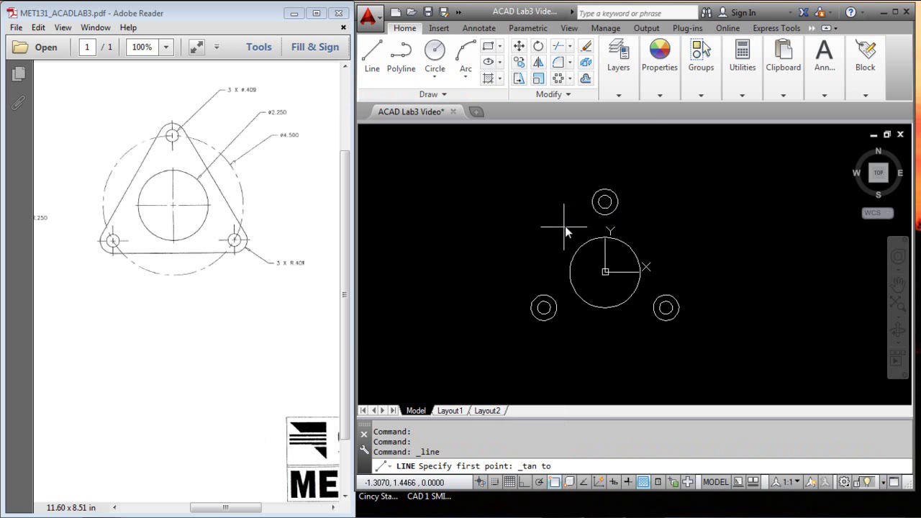
{"action": "left_click", "coordinate": [591, 200]}
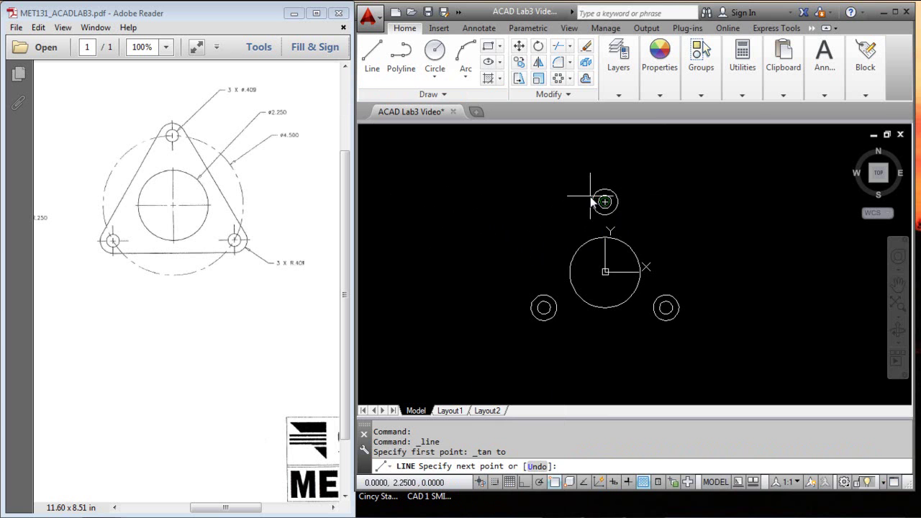
{"action": "right_click", "coordinate": [476, 192], "text": "shift"}
{"action": "left_click", "coordinate": [528, 397]}
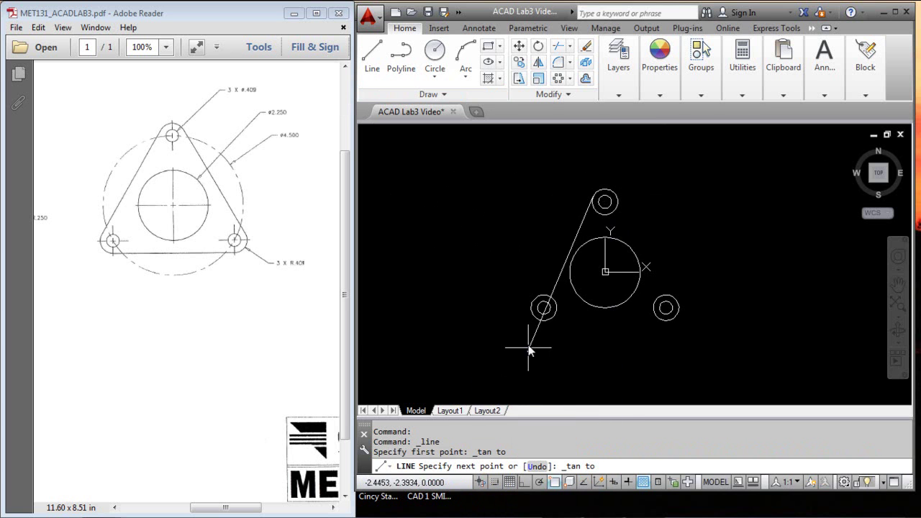
{"action": "left_click", "coordinate": [525, 302]}
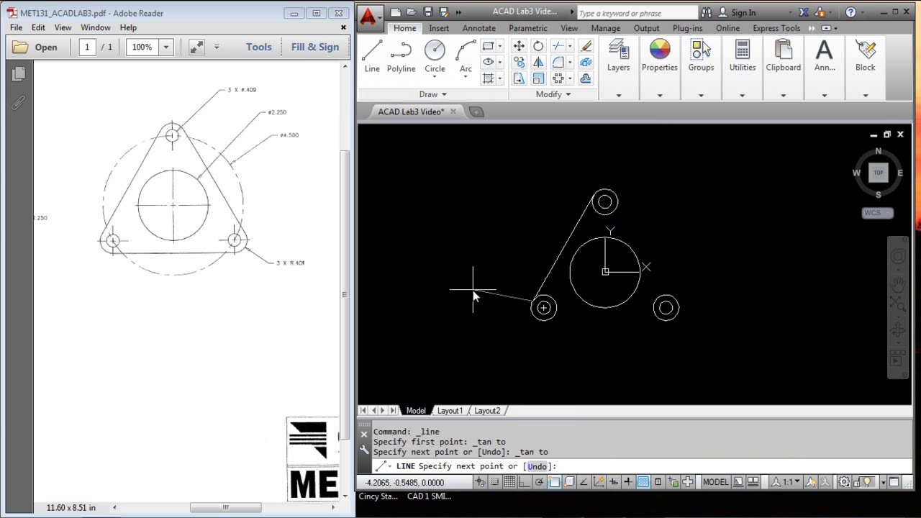
{"action": "key", "text": "Return"}
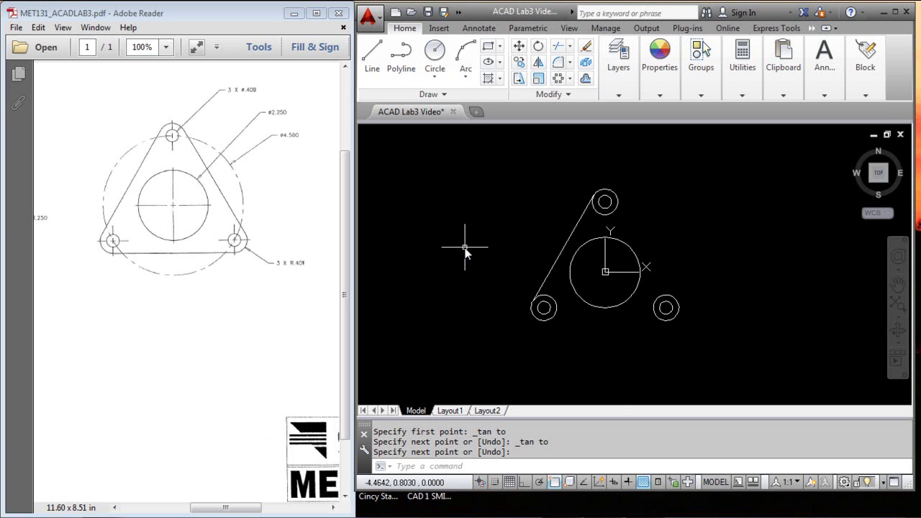
- Set the running object snap to Tangent only, clearing Endpoint and Center
{"action": "right_click", "coordinate": [480, 246], "text": "shift"}
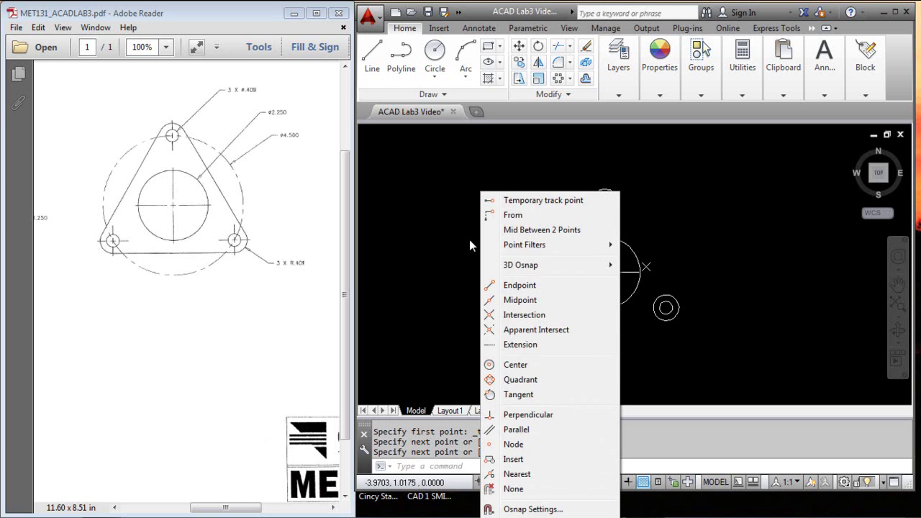
{"action": "left_click", "coordinate": [437, 239]}
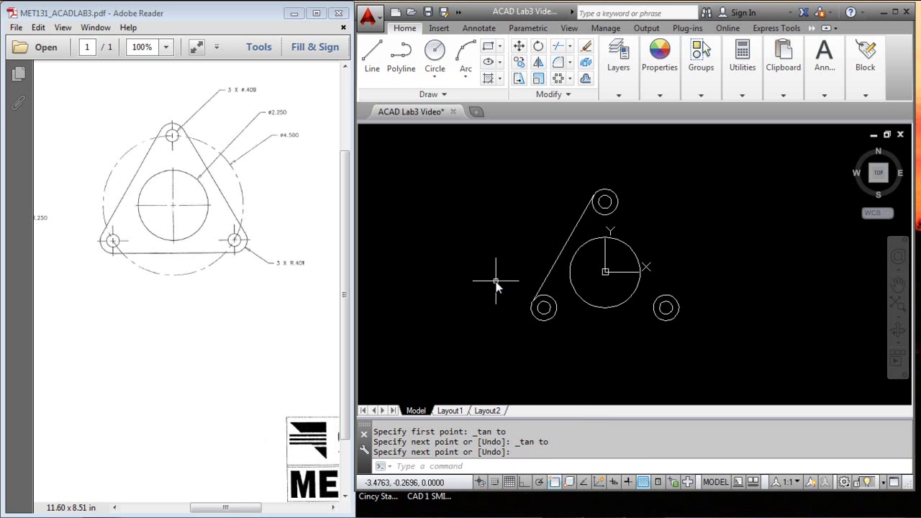
{"action": "right_click", "coordinate": [556, 483]}
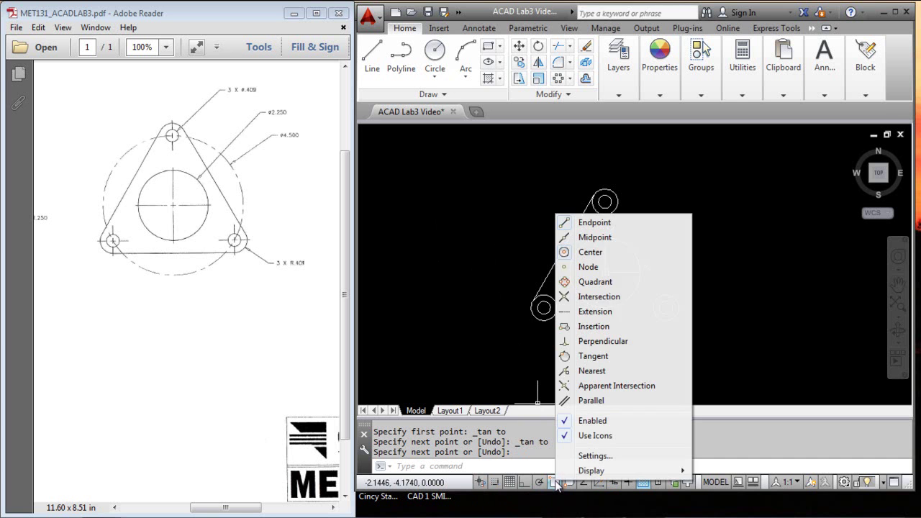
{"action": "left_click", "coordinate": [588, 457]}
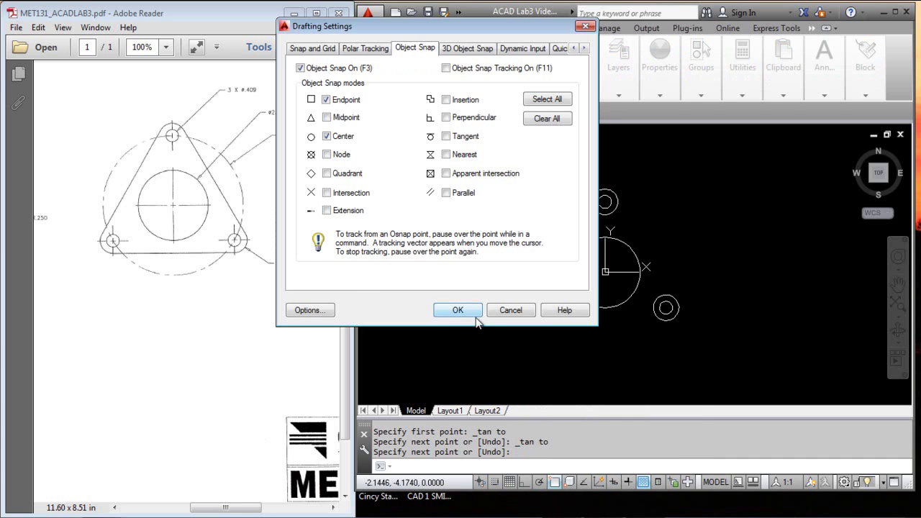
{"action": "left_click", "coordinate": [326, 99]}
{"action": "left_click", "coordinate": [327, 134]}
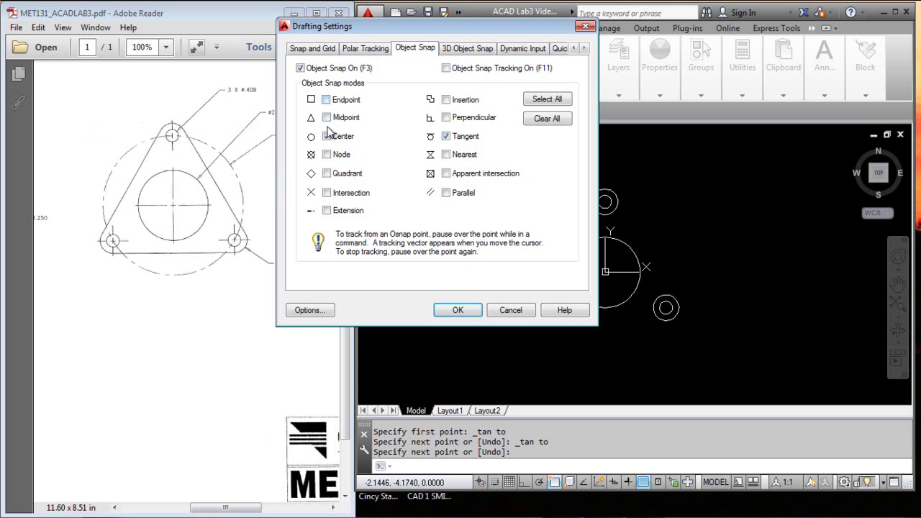
{"action": "left_click", "coordinate": [327, 137]}
{"action": "left_click", "coordinate": [457, 310]}
- Erase the first tangent line
{"action": "key", "text": "Return"}
{"action": "left_click", "coordinate": [571, 234]}
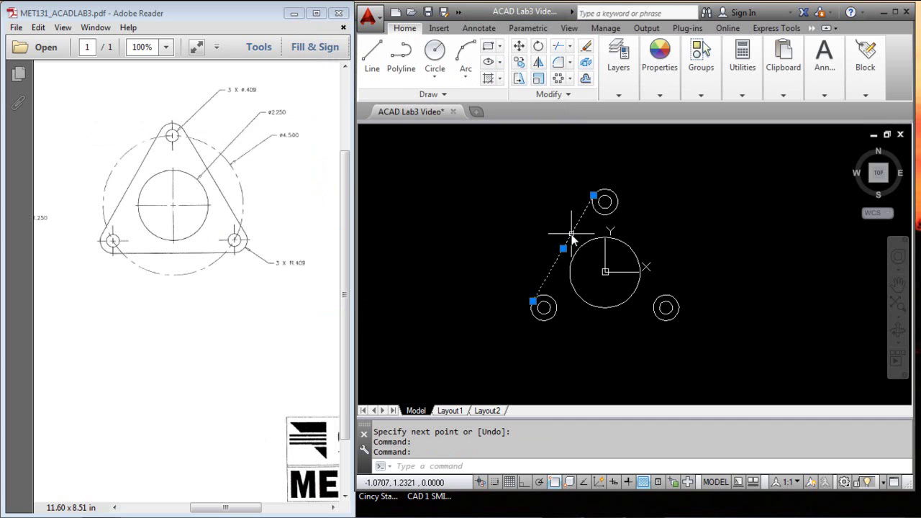
{"action": "key", "text": "Delete"}
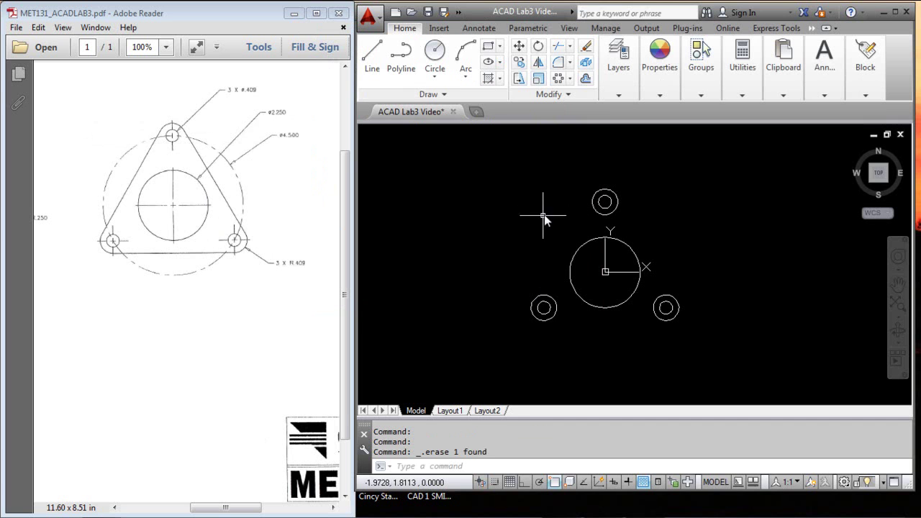
- Redraw the line tangent from the top bolt hole to the lower-left bolt hole
{"action": "left_click", "coordinate": [372, 56]}
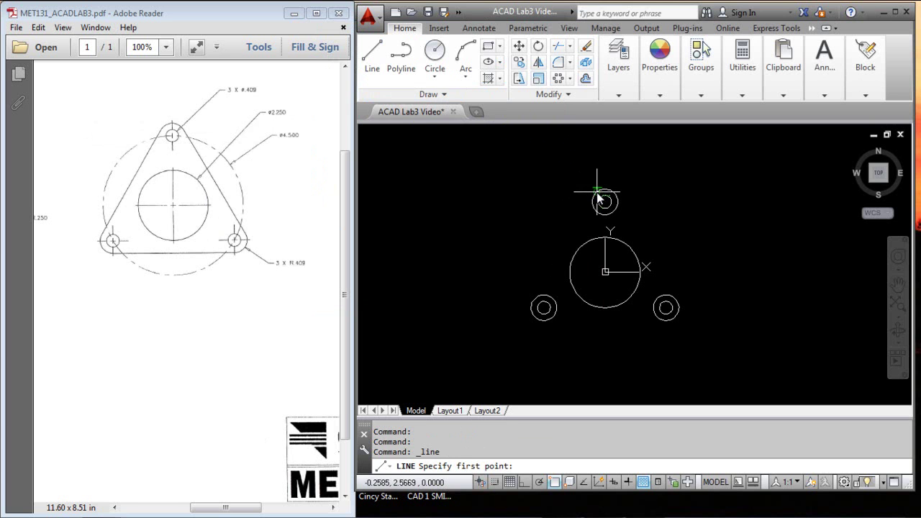
{"action": "left_click", "coordinate": [596, 192]}
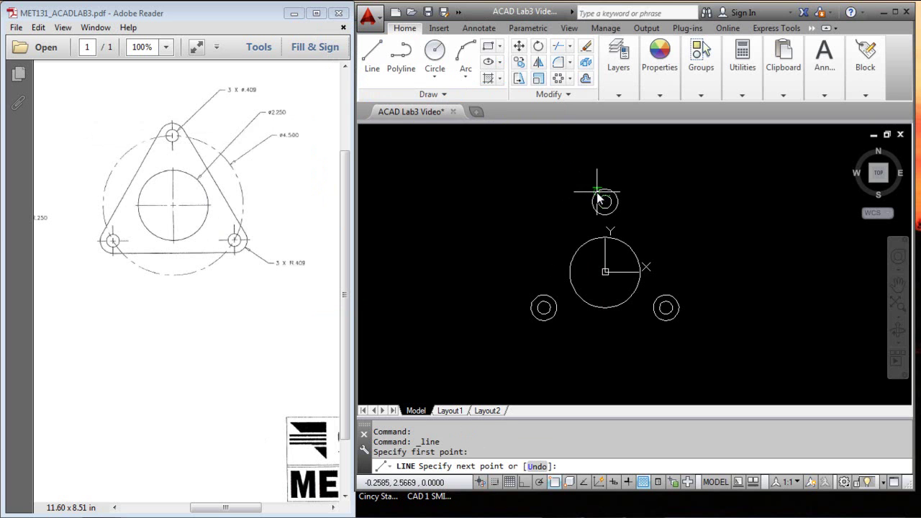
{"action": "left_click", "coordinate": [538, 303]}
{"action": "key", "text": "Return"}
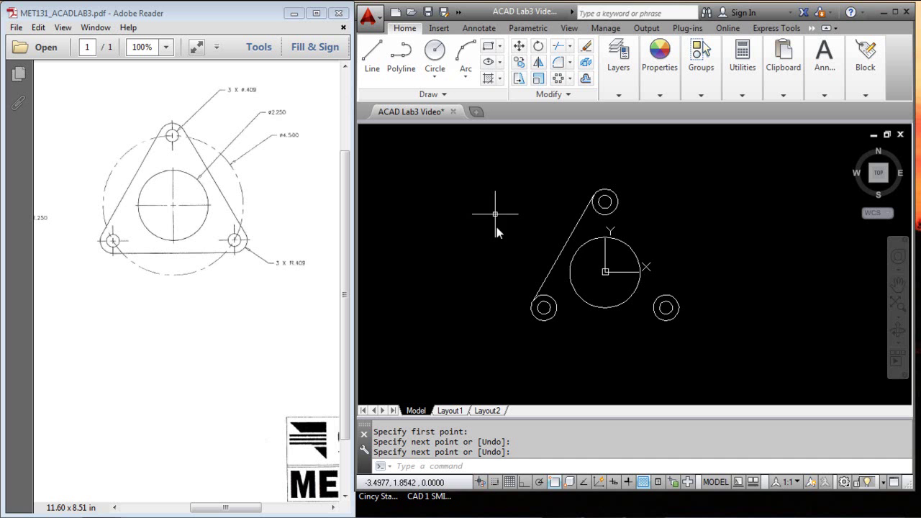
- In Object Snap settings, check Center and uncheck Tangent
{"action": "right_click", "coordinate": [555, 481]}
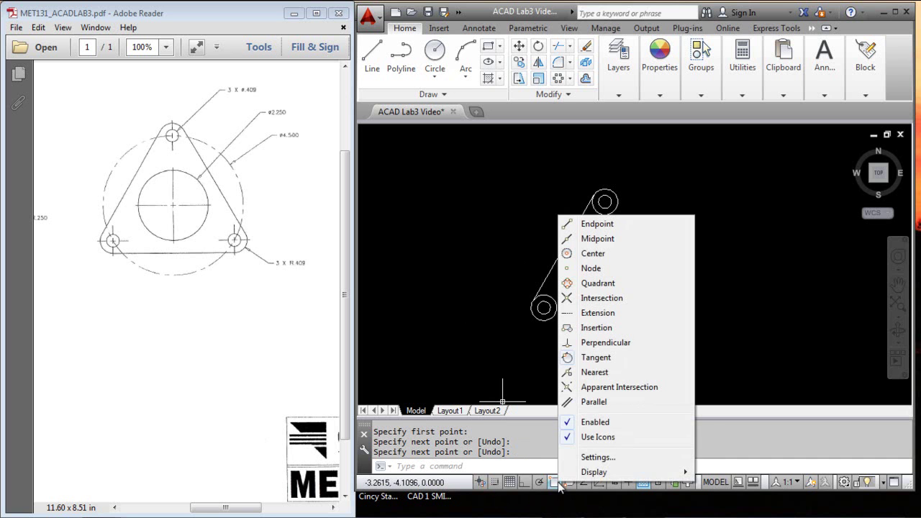
{"action": "left_click", "coordinate": [598, 457]}
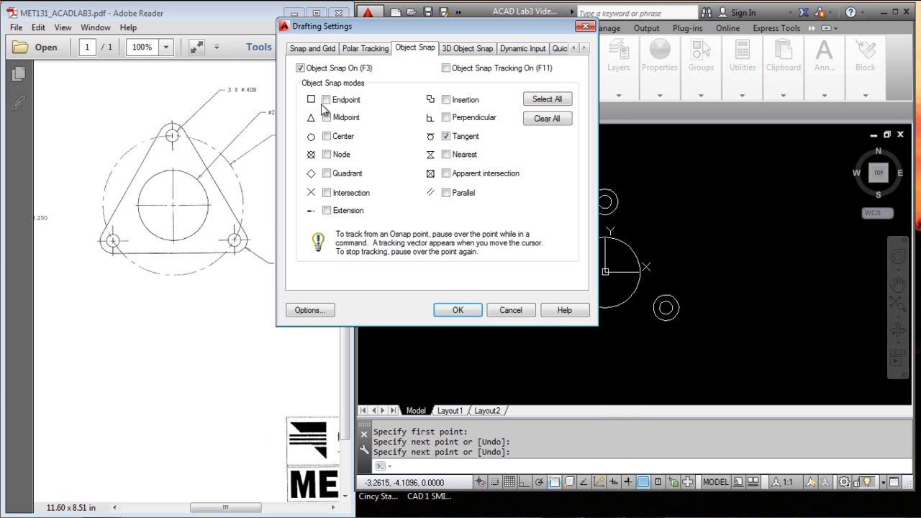
{"action": "left_click", "coordinate": [326, 136]}
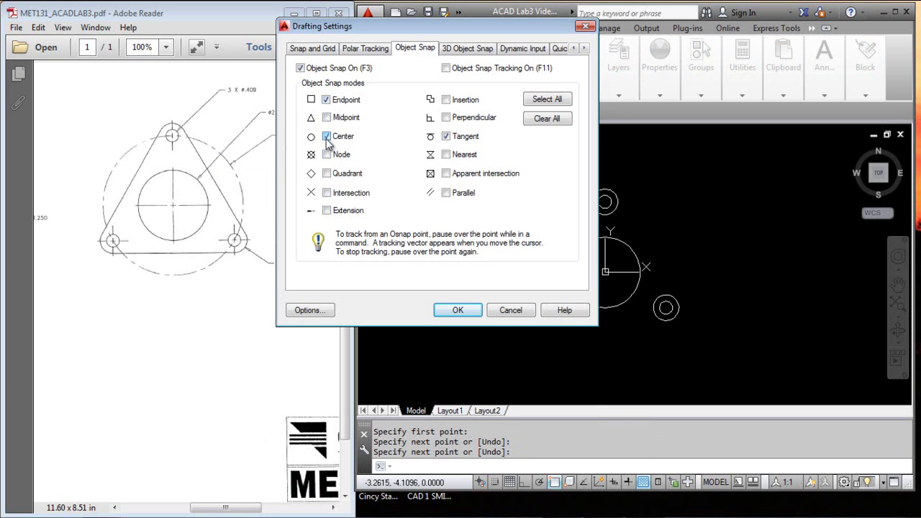
{"action": "left_click", "coordinate": [446, 136]}
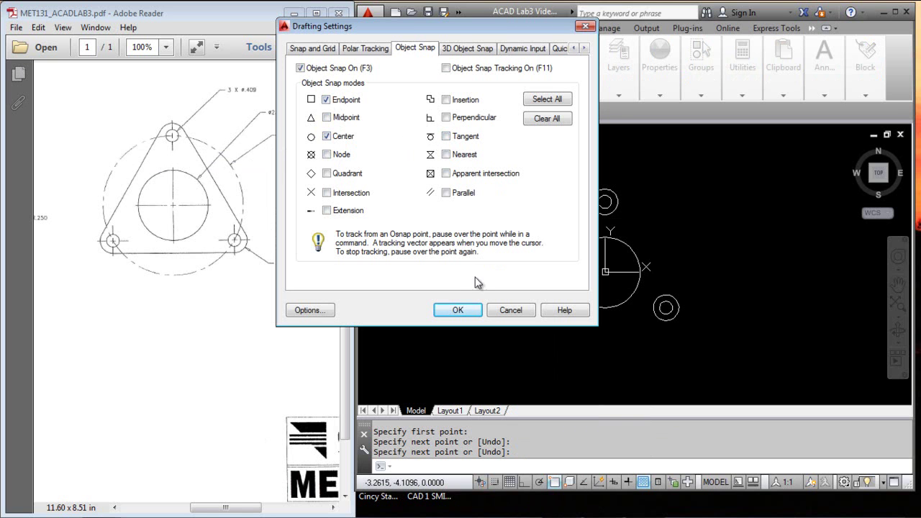
{"action": "left_click", "coordinate": [458, 310]}
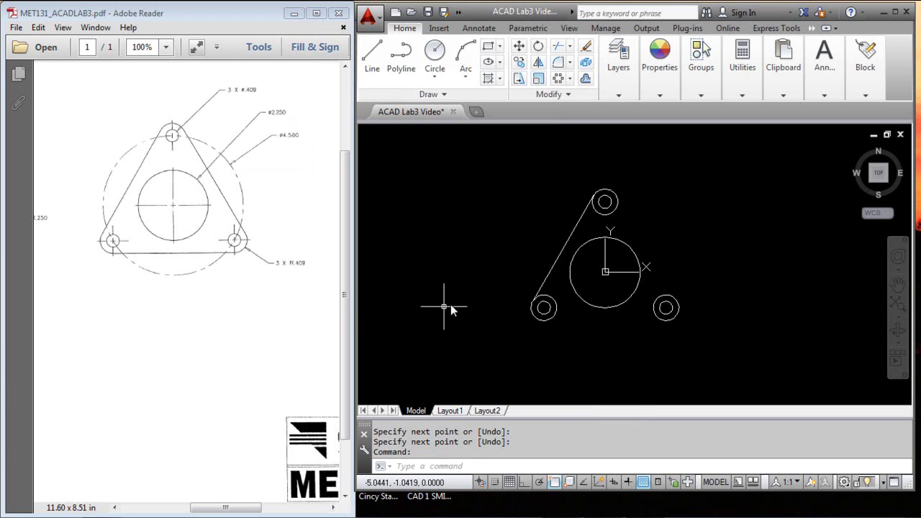
{"action": "right_click", "coordinate": [507, 268], "text": "shift"}
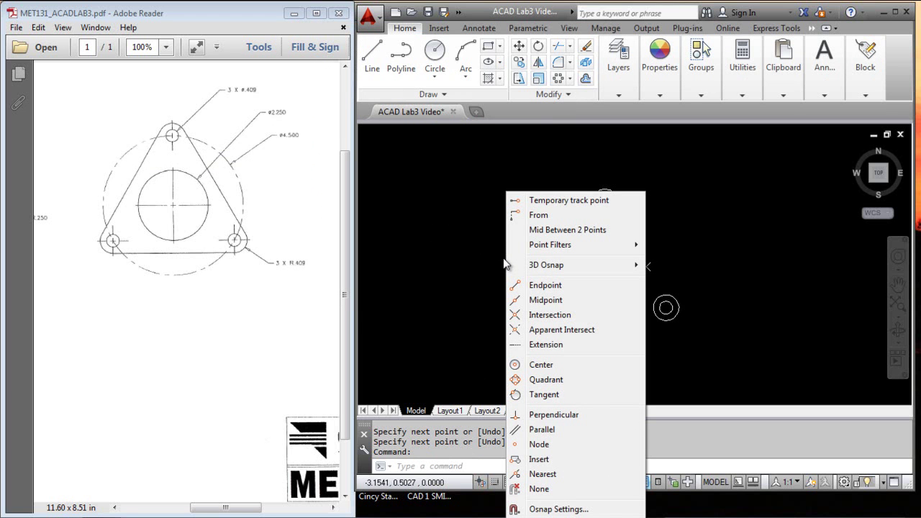
{"action": "left_click", "coordinate": [476, 255]}
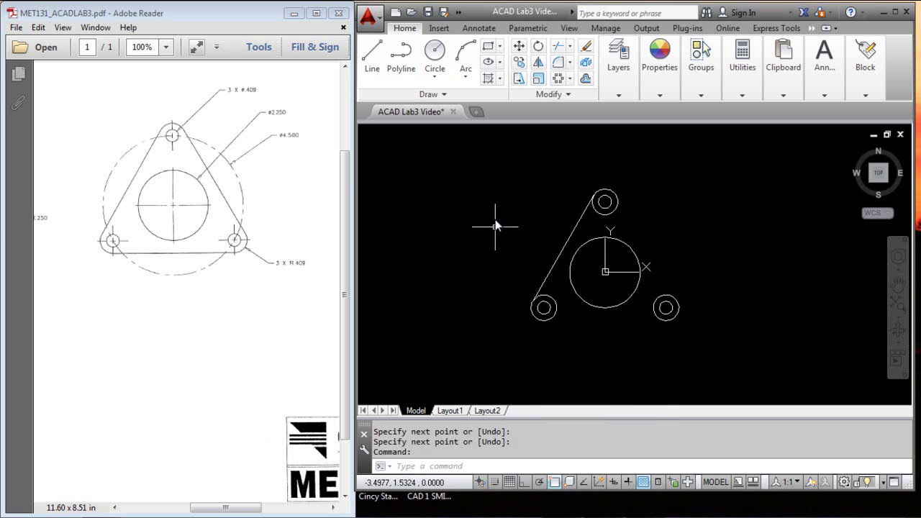
- Polar-array the tangent edge 3 times about the main circle's centre
{"action": "left_click", "coordinate": [558, 78]}
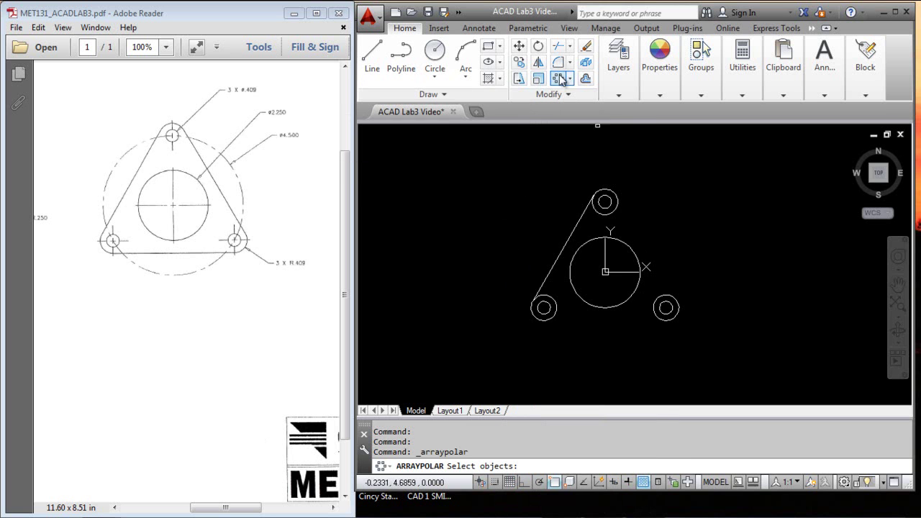
{"action": "left_click", "coordinate": [561, 251]}
{"action": "key", "text": "Return"}
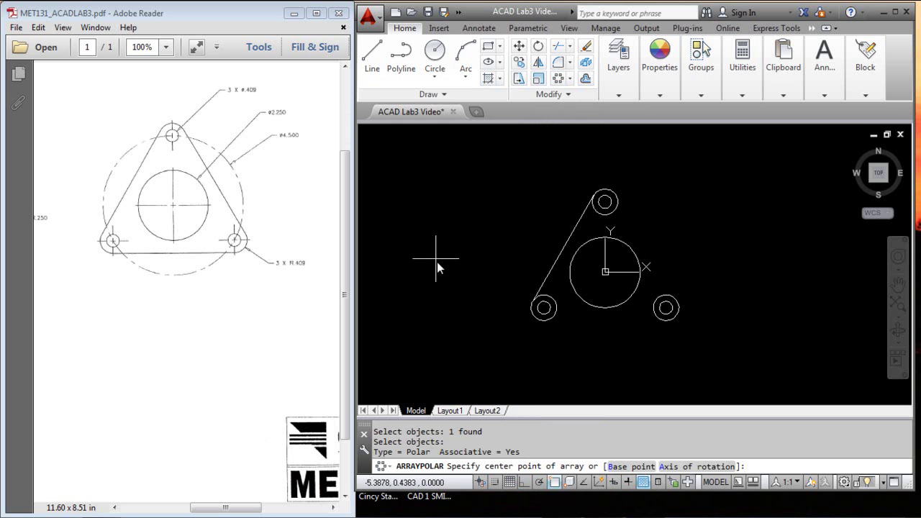
{"action": "left_click", "coordinate": [586, 257]}
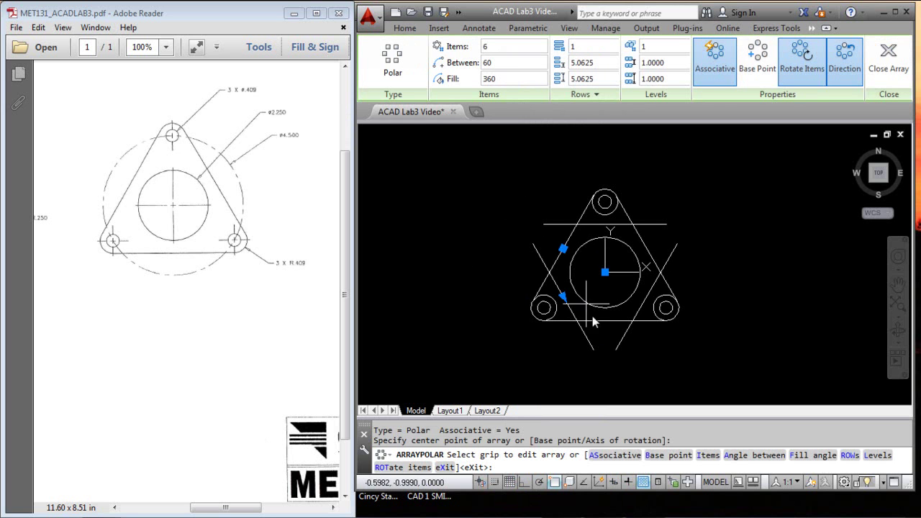
{"action": "left_click", "coordinate": [501, 46]}
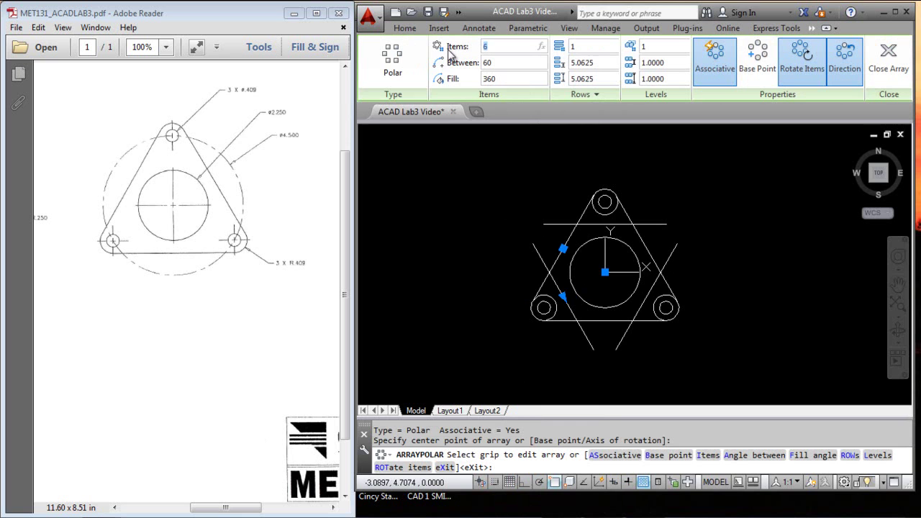
{"action": "type", "text": "3"}
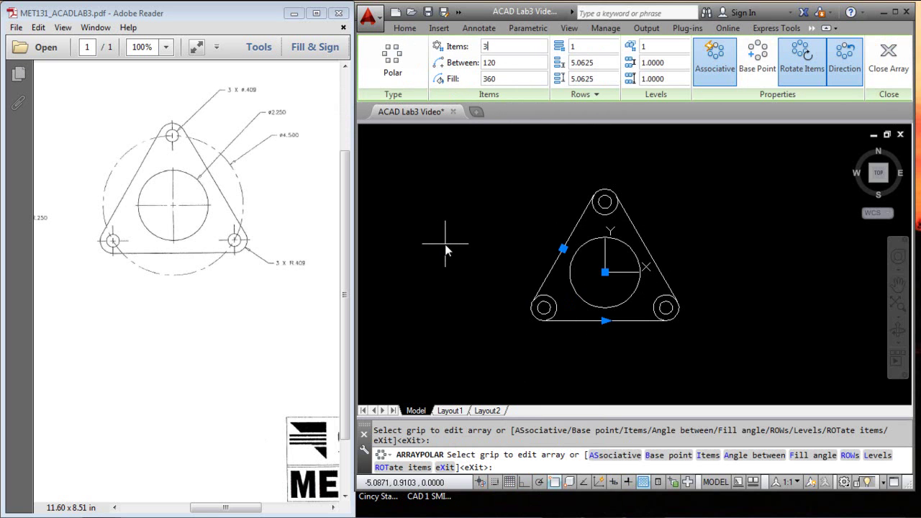
{"action": "key", "text": "Return"}
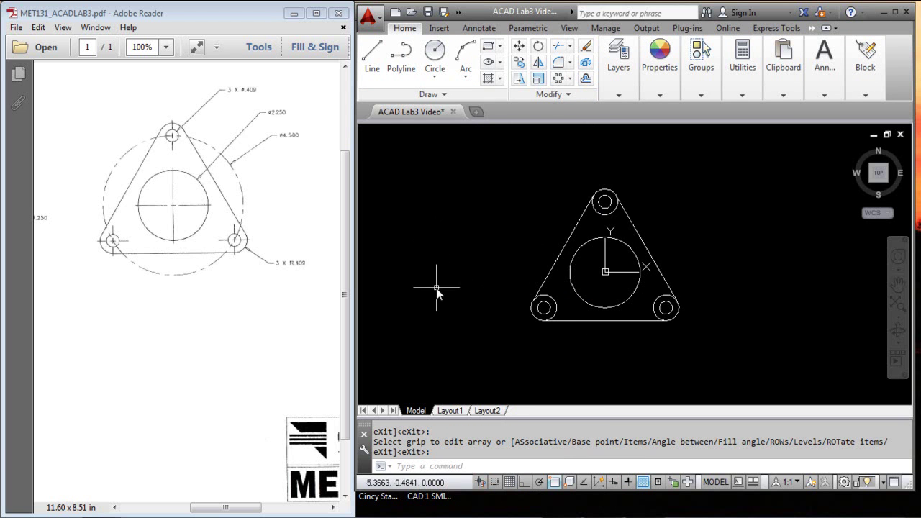
- After a failed trim, explode the bolt-hole array into separate circles
{"action": "left_click", "coordinate": [557, 46]}
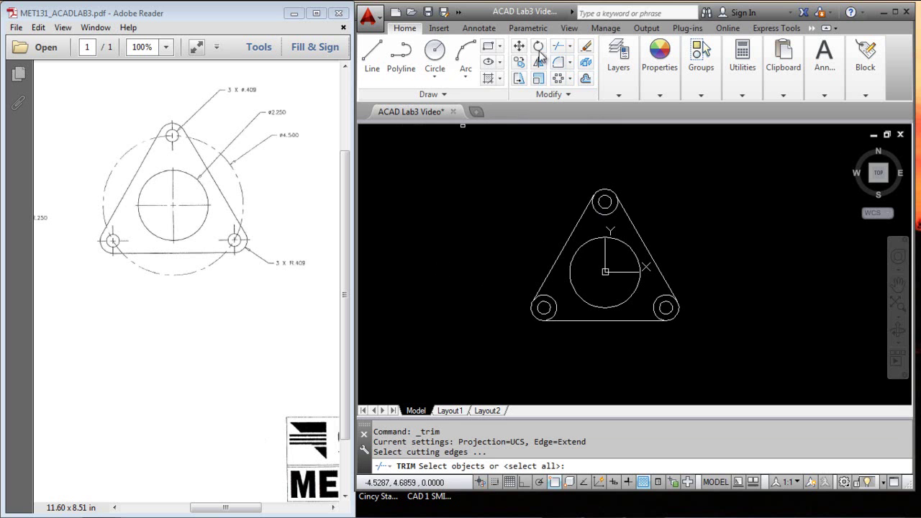
{"action": "left_click", "coordinate": [577, 228]}
{"action": "key", "text": "Return"}
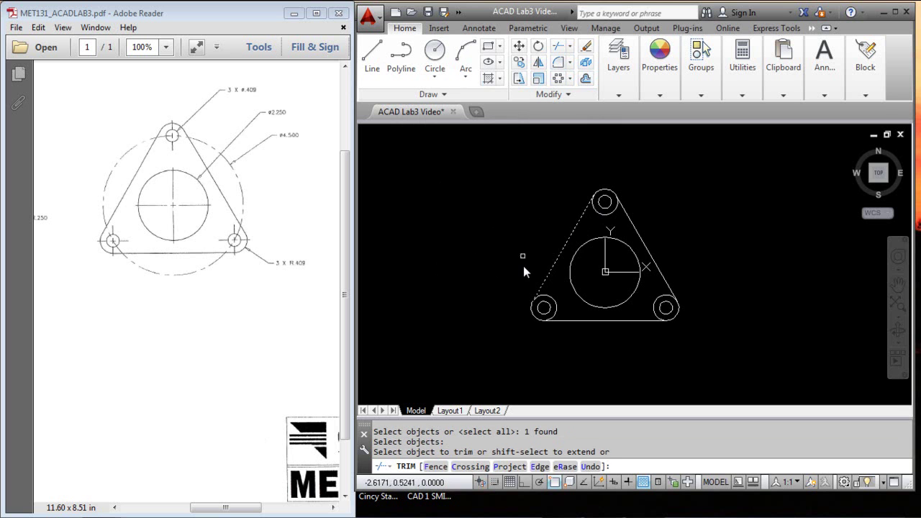
{"action": "left_click", "coordinate": [554, 306]}
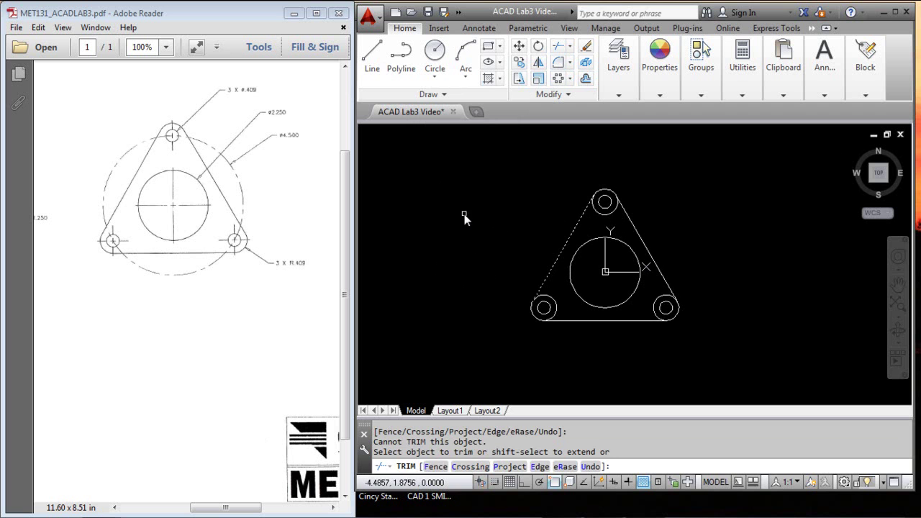
{"action": "key", "text": "Escape"}
{"action": "key", "text": "Escape"}
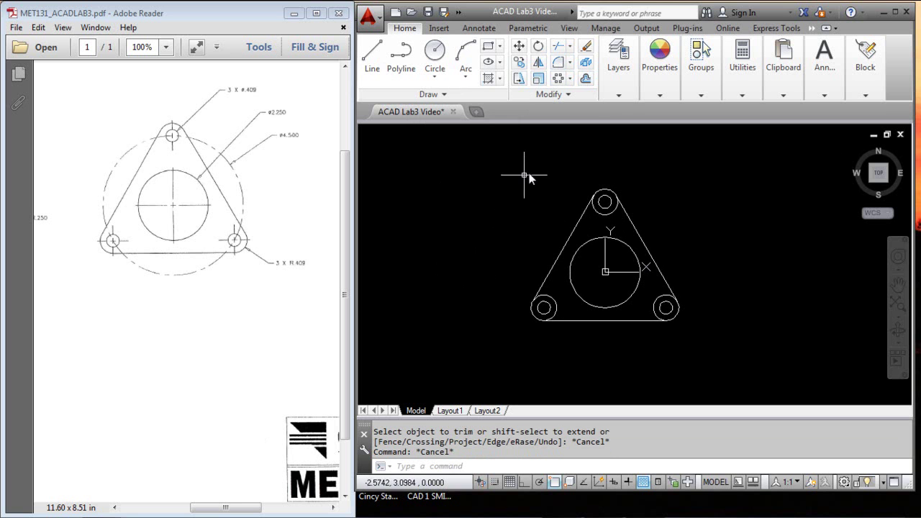
{"action": "left_click", "coordinate": [587, 79]}
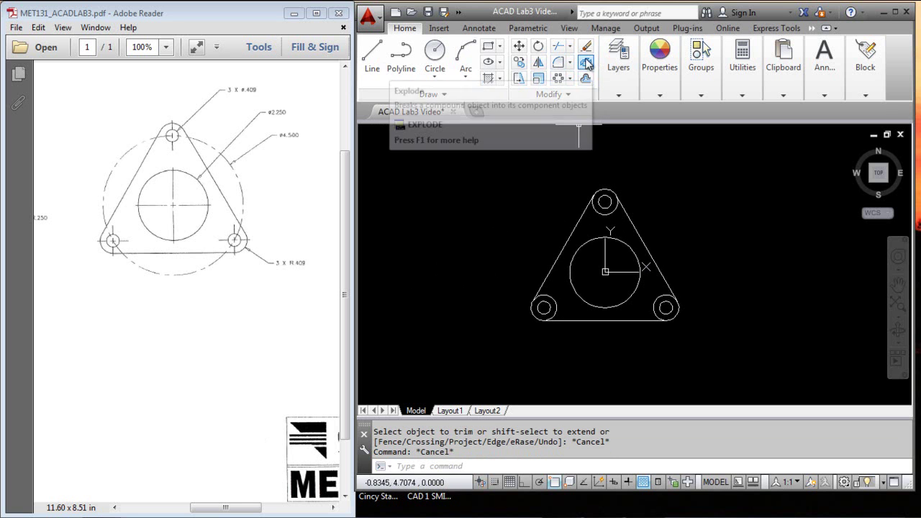
{"action": "left_click", "coordinate": [610, 192]}
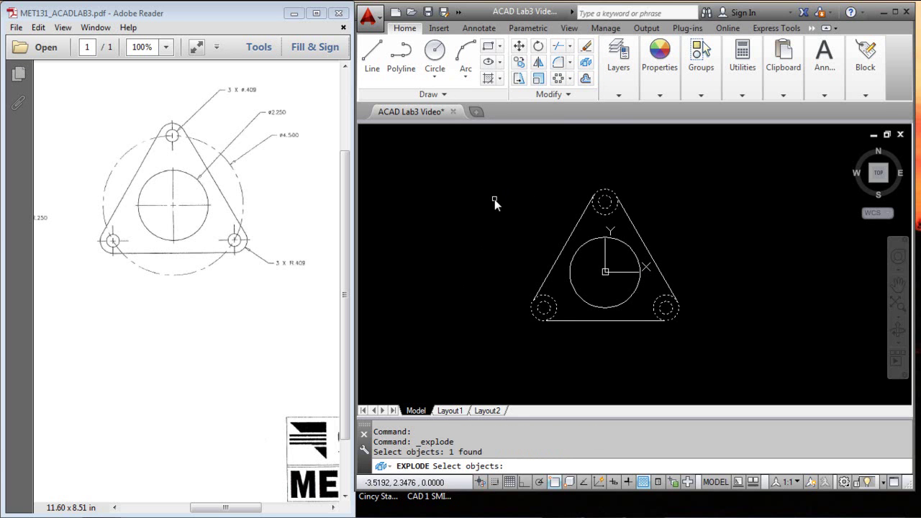
{"action": "key", "text": "Return"}
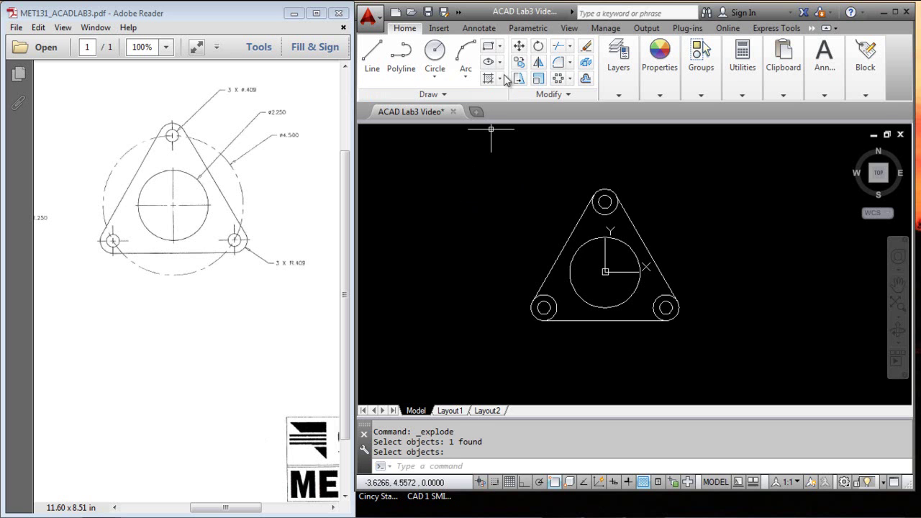
- After another failed trim, explode the triangular outline into three separate lines
{"action": "left_click", "coordinate": [558, 46]}
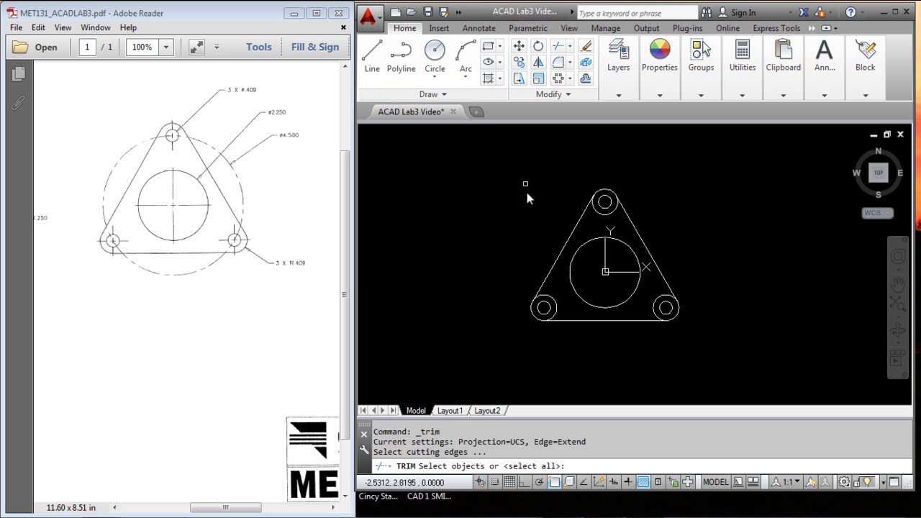
{"action": "left_click", "coordinate": [575, 233]}
{"action": "key", "text": "Return"}
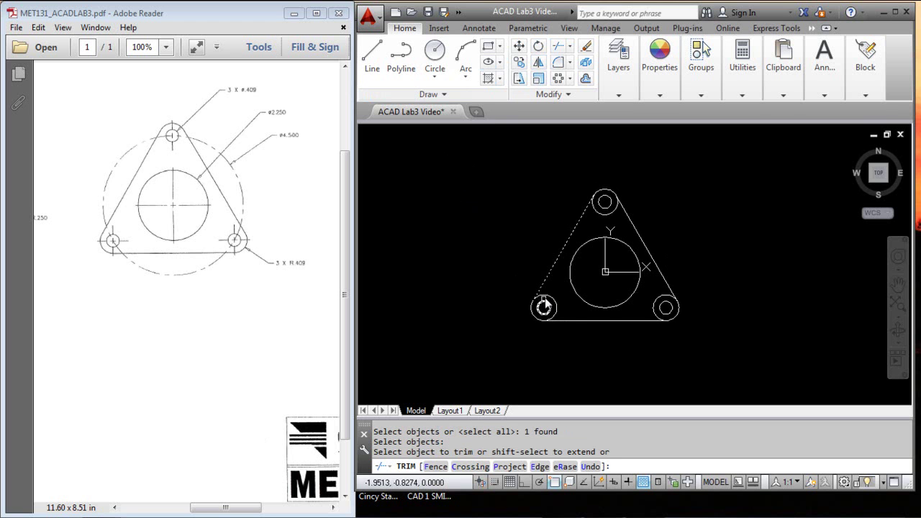
{"action": "left_click", "coordinate": [546, 298]}
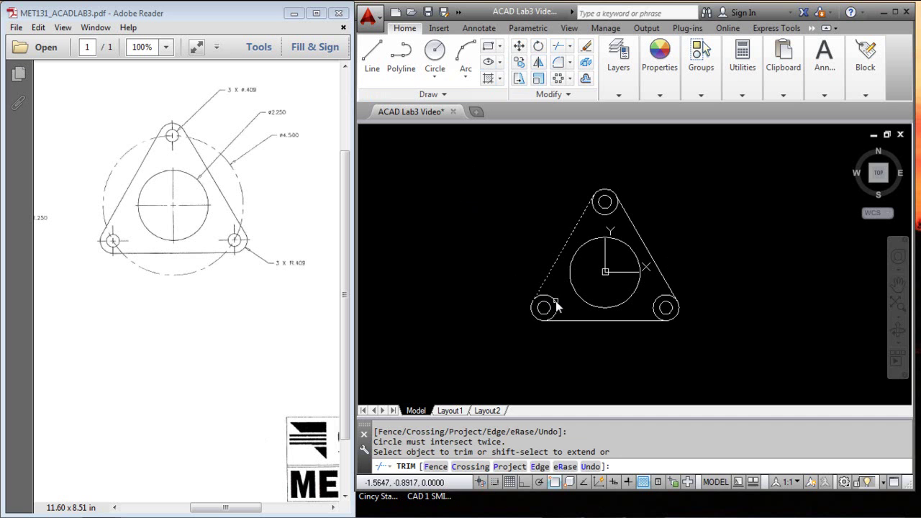
{"action": "key", "text": "Escape"}
{"action": "key", "text": "Escape"}
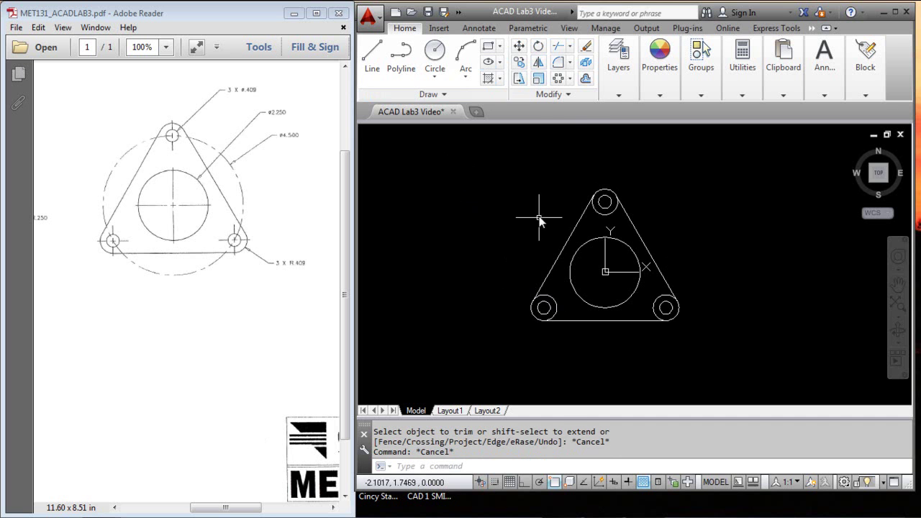
{"action": "left_click", "coordinate": [585, 62]}
{"action": "left_click", "coordinate": [577, 224]}
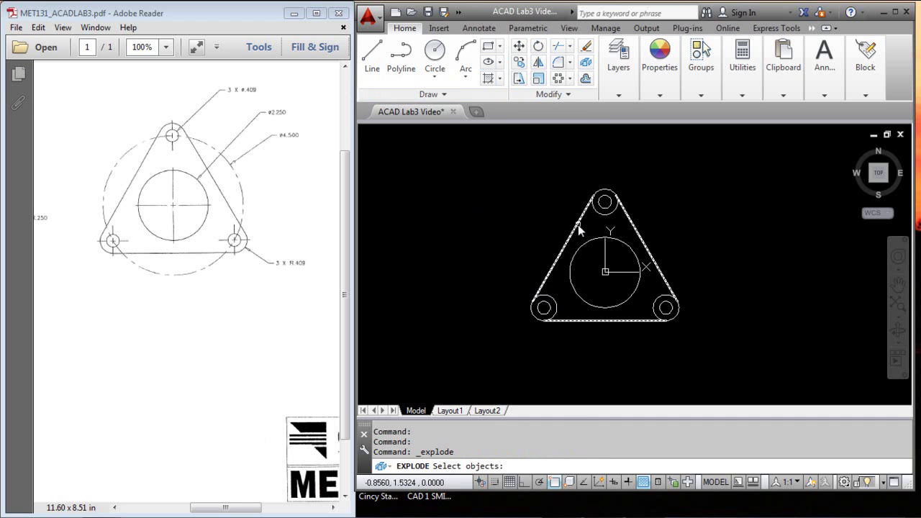
{"action": "key", "text": "Return"}
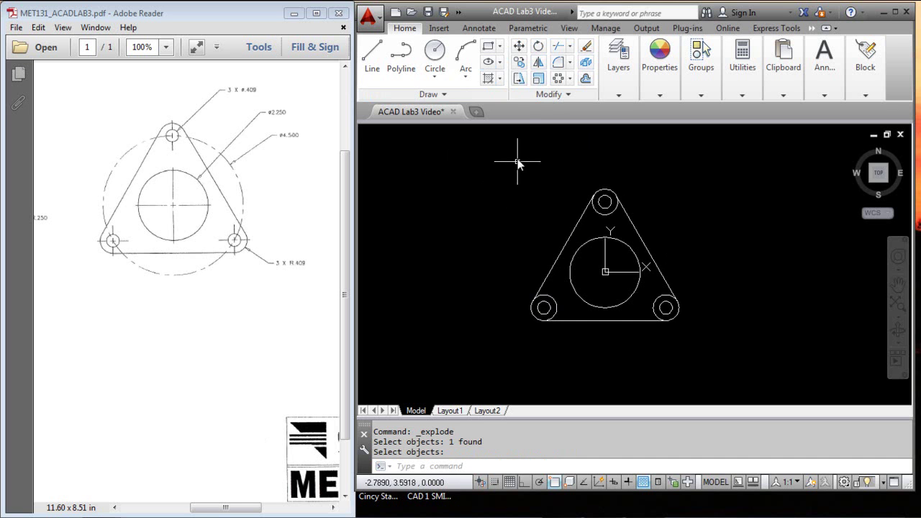
- Trim the top, bottom-left and right boss circles inside the triangle, using its three edges as cutting edges
{"action": "left_click", "coordinate": [558, 45]}
{"action": "left_click", "coordinate": [561, 241]}
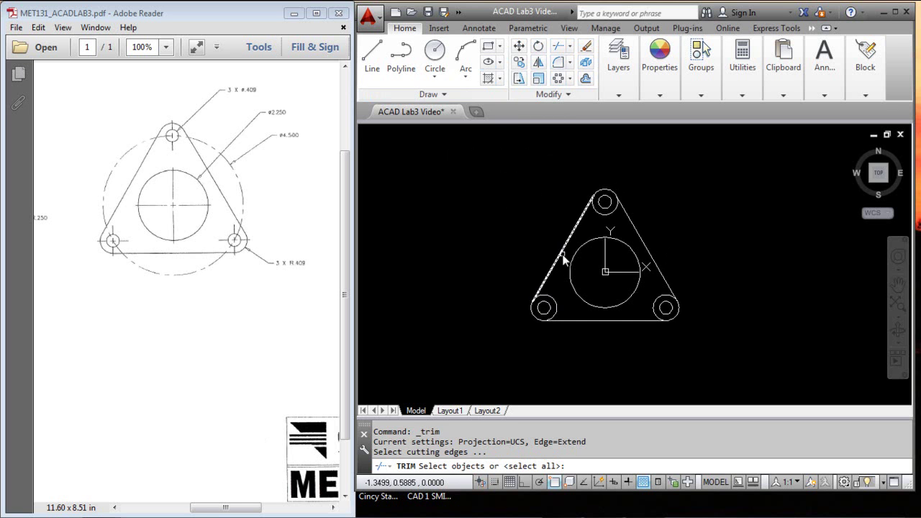
{"action": "left_click", "coordinate": [581, 322]}
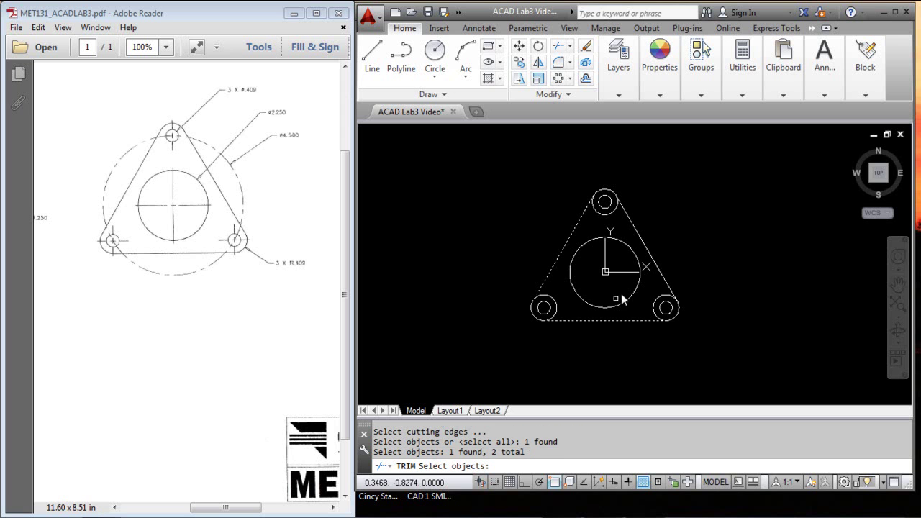
{"action": "left_click", "coordinate": [652, 260]}
{"action": "key", "text": "Return"}
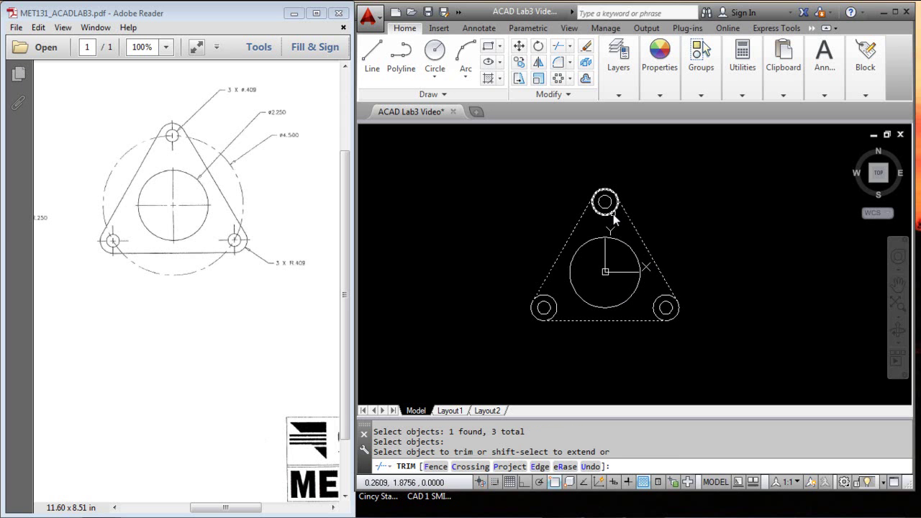
{"action": "left_click", "coordinate": [607, 214]}
{"action": "left_click", "coordinate": [552, 295]}
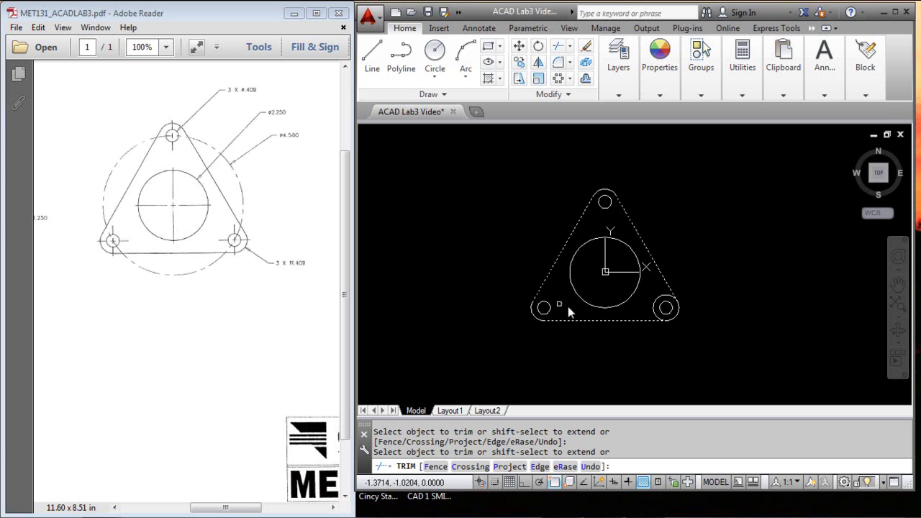
{"action": "left_click", "coordinate": [475, 221]}
{"action": "key", "text": "Escape"}
{"action": "key", "text": "Escape"}
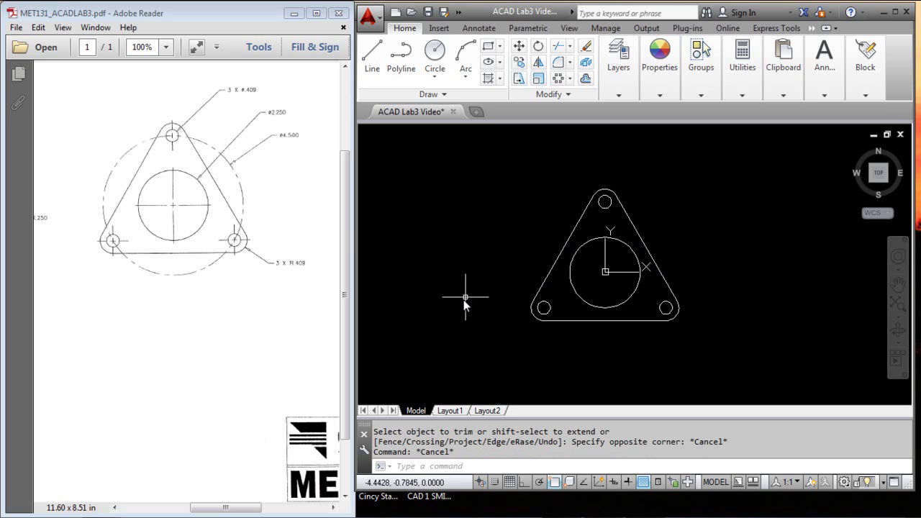
- Move the whole plate by its centre point to the lower right, then save ACAD Lab3 Video
{"action": "scroll", "coordinate": [489, 301], "scroll_direction": "up", "scroll_amount": 3}
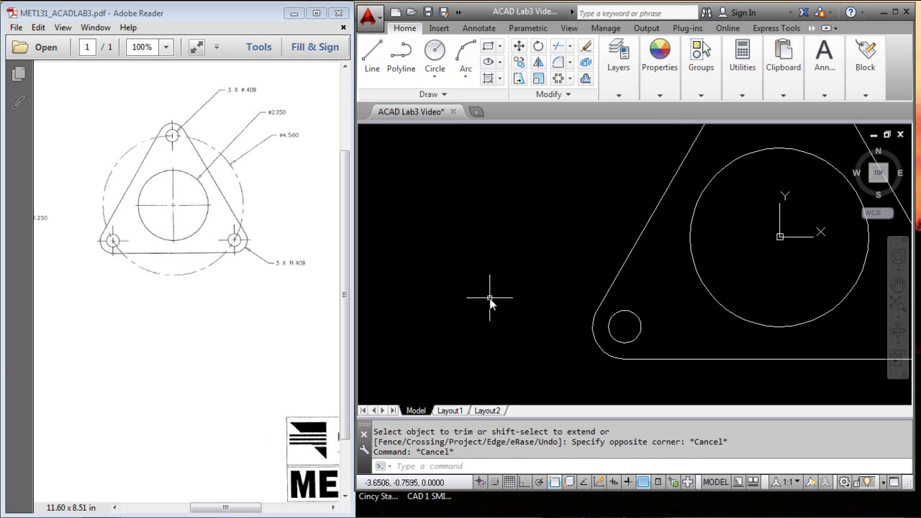
{"action": "scroll", "coordinate": [491, 301], "scroll_direction": "down", "scroll_amount": 8}
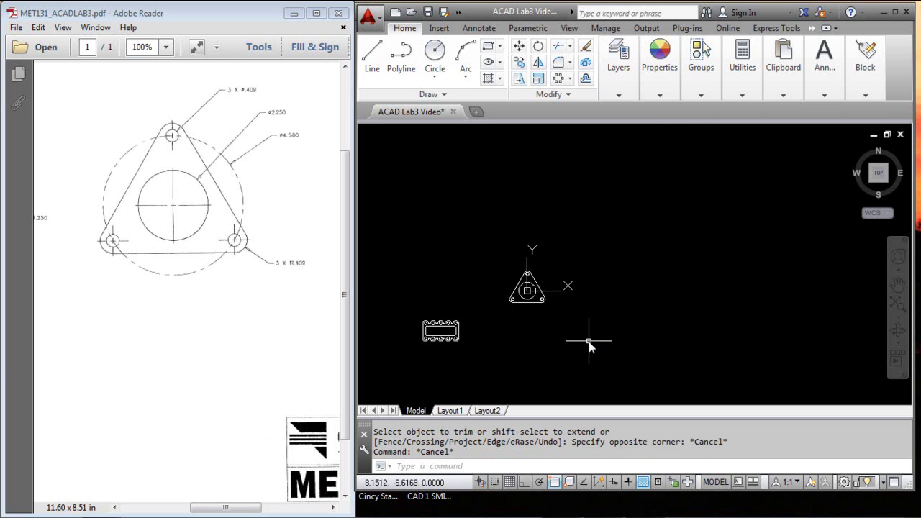
{"action": "left_click", "coordinate": [484, 257]}
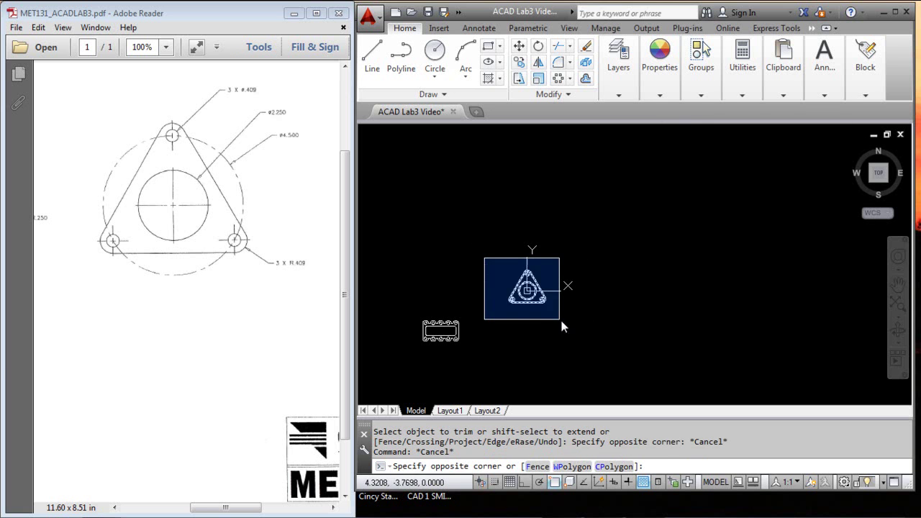
{"action": "left_click", "coordinate": [562, 323]}
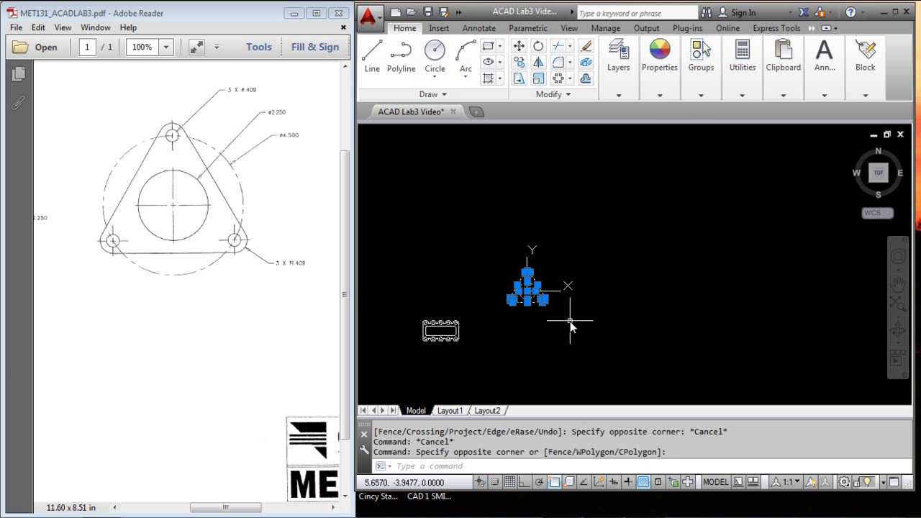
{"action": "left_click", "coordinate": [527, 283]}
{"action": "key", "text": "space"}
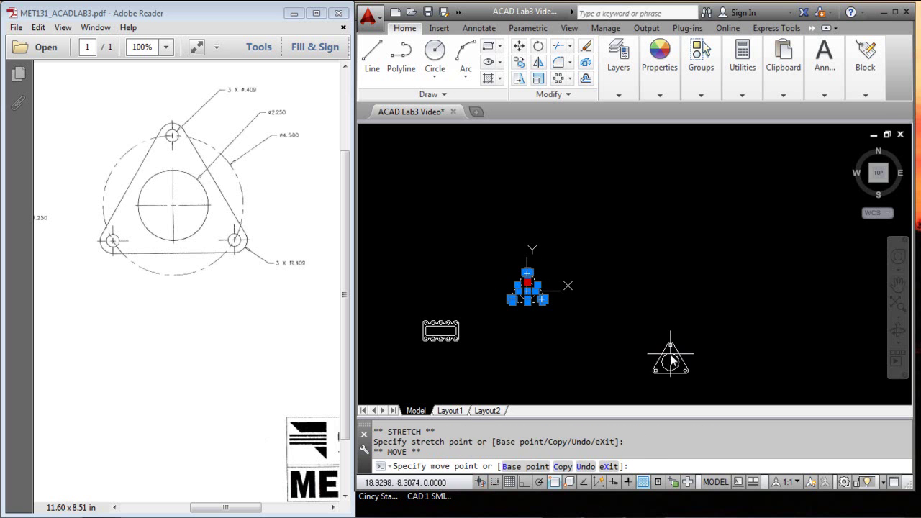
{"action": "left_click", "coordinate": [671, 359]}
{"action": "key", "text": "Escape"}
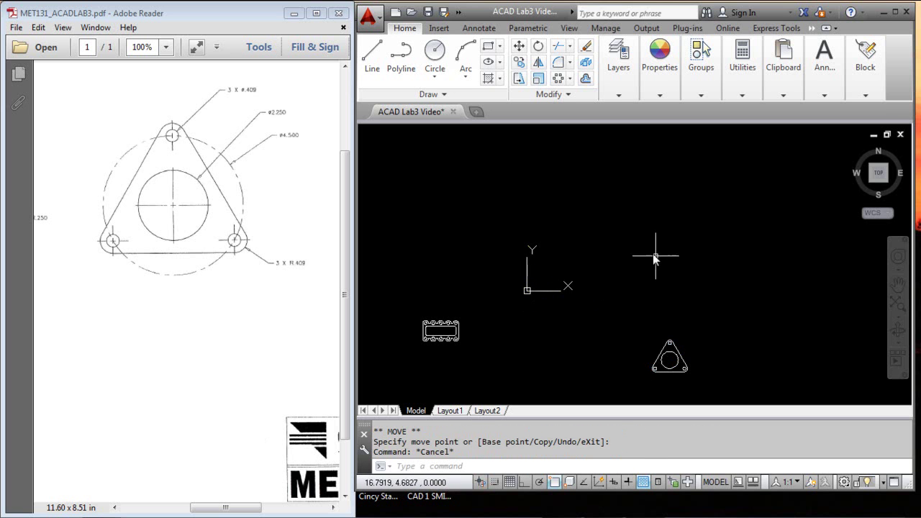
{"action": "left_click", "coordinate": [428, 12]}
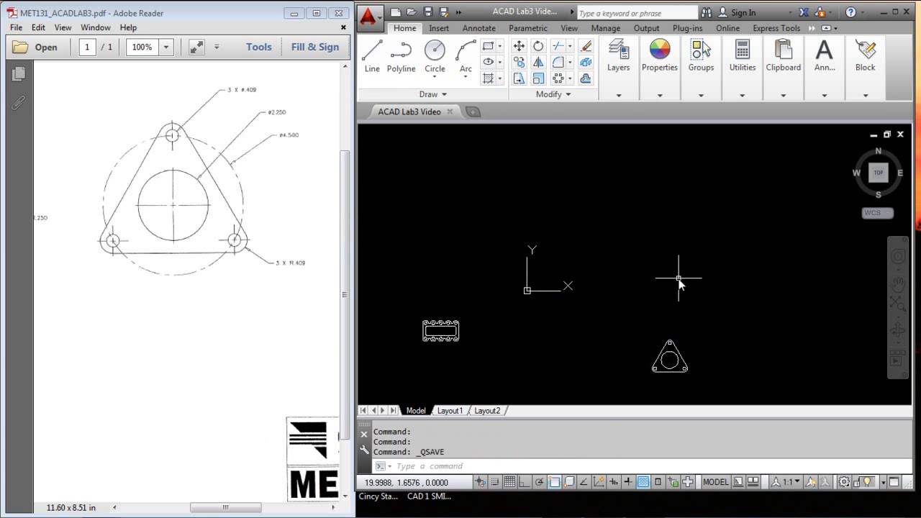